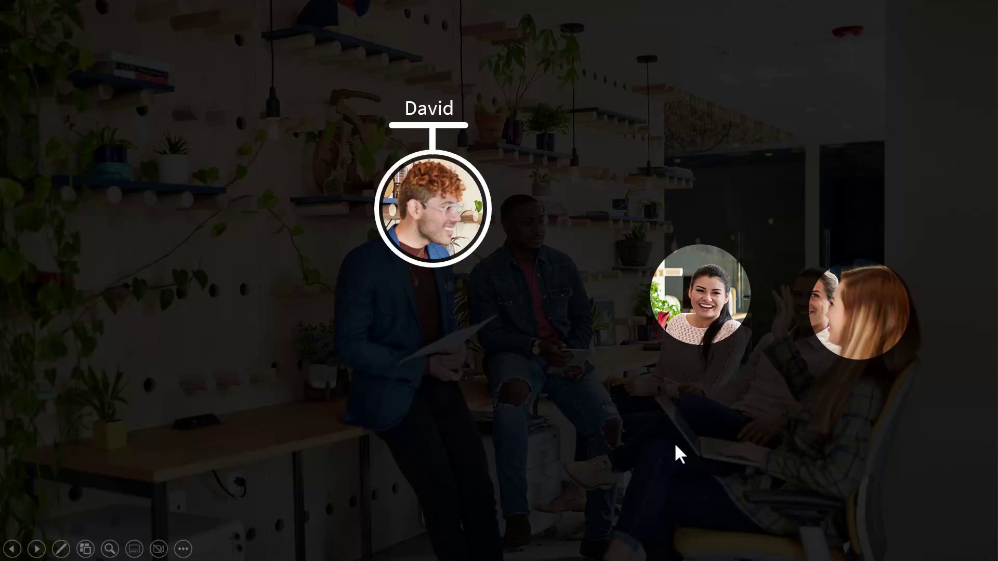
Advance the slide show preview to reveal the rings and labels on the remaining faces.
click(676, 441)
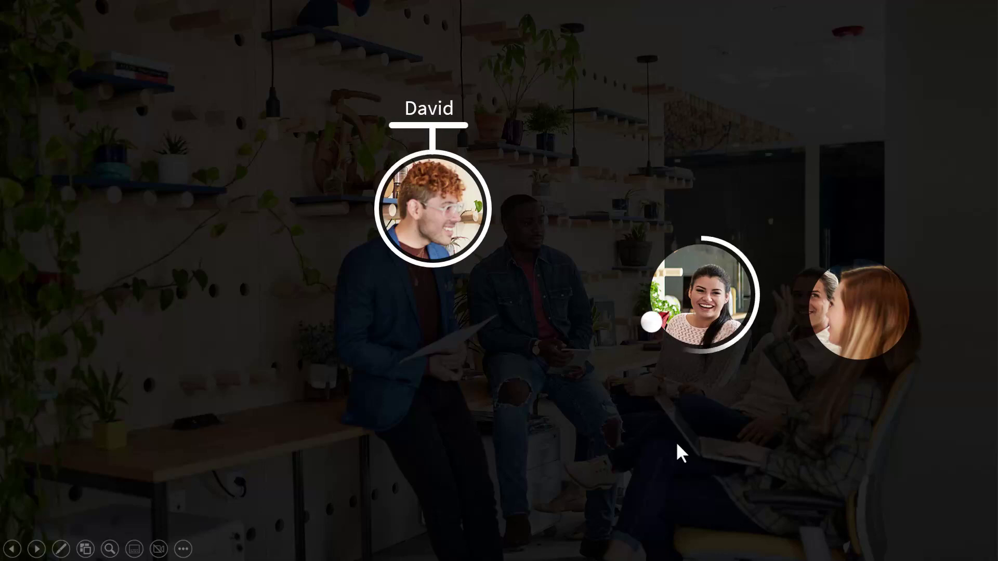
click(676, 441)
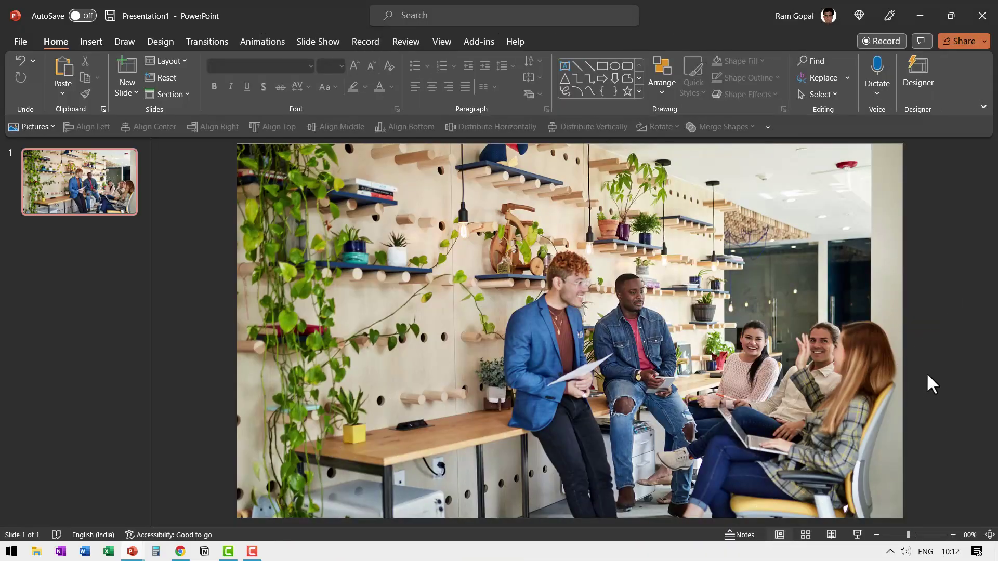
Draw a slide-sized rectangle with no outline and a black fill.
click(603, 66)
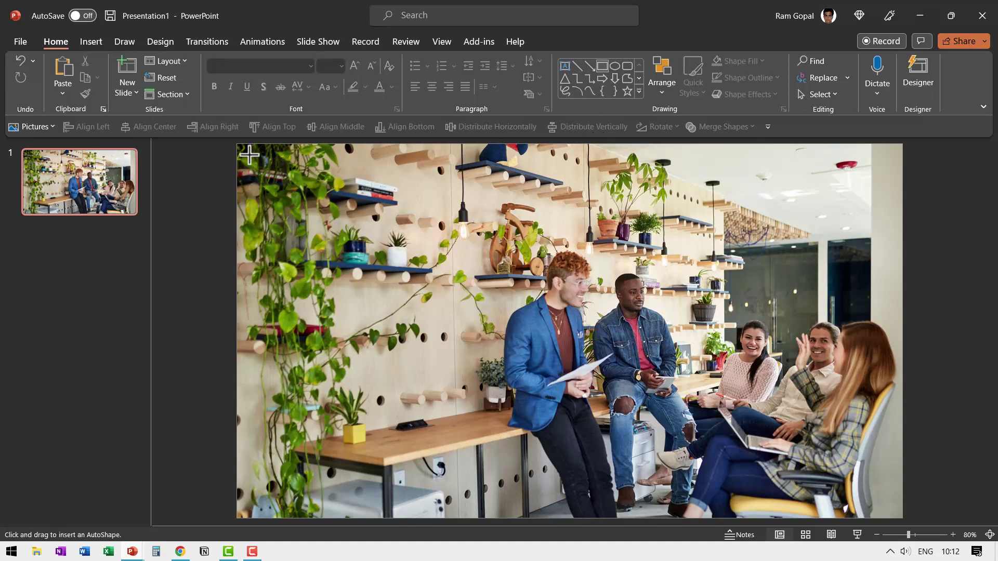
drag(237, 143, 904, 520)
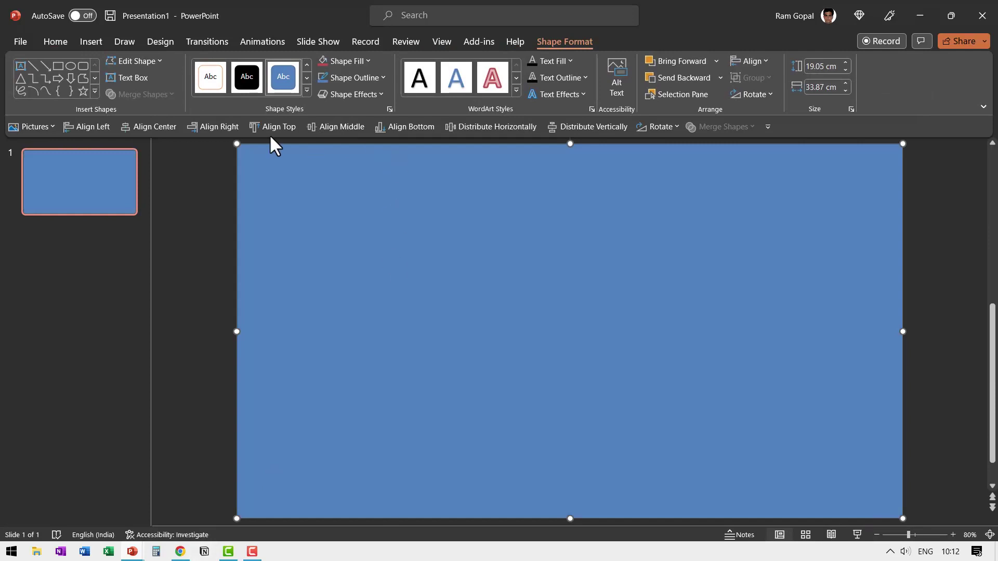
click(346, 73)
click(351, 213)
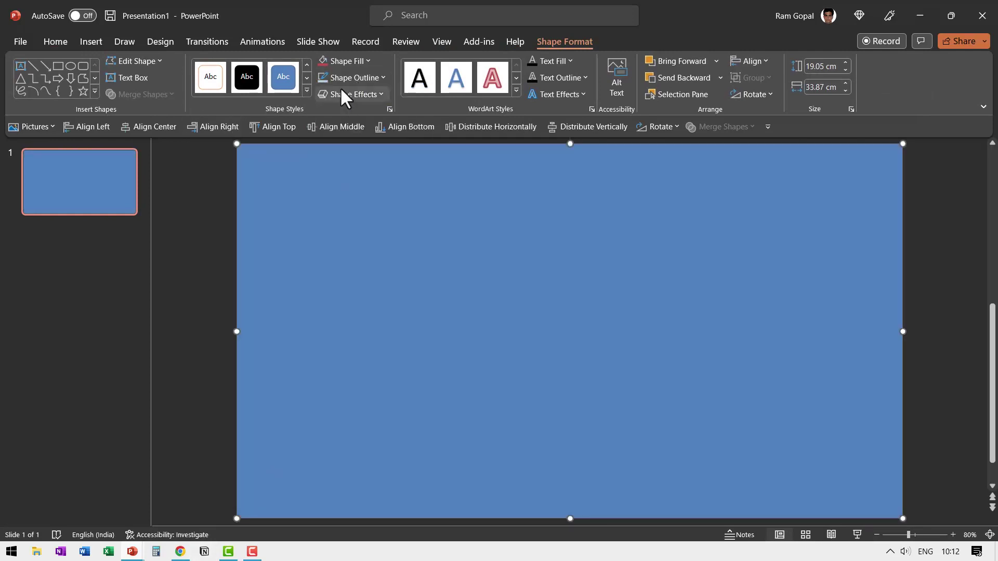
click(344, 61)
click(333, 92)
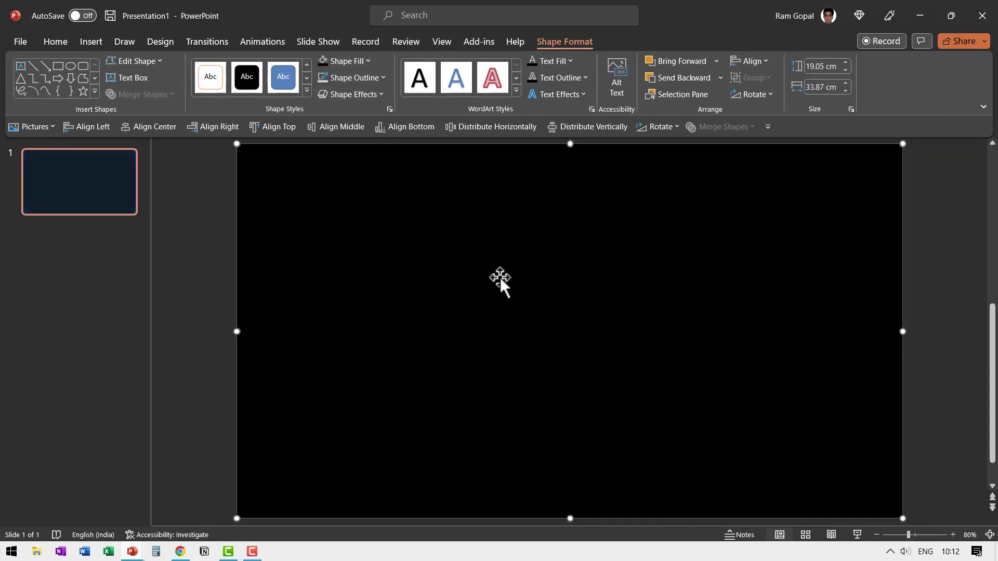
Set the black rectangle's transparency to about 18% in Format Shape.
right_click(439, 279)
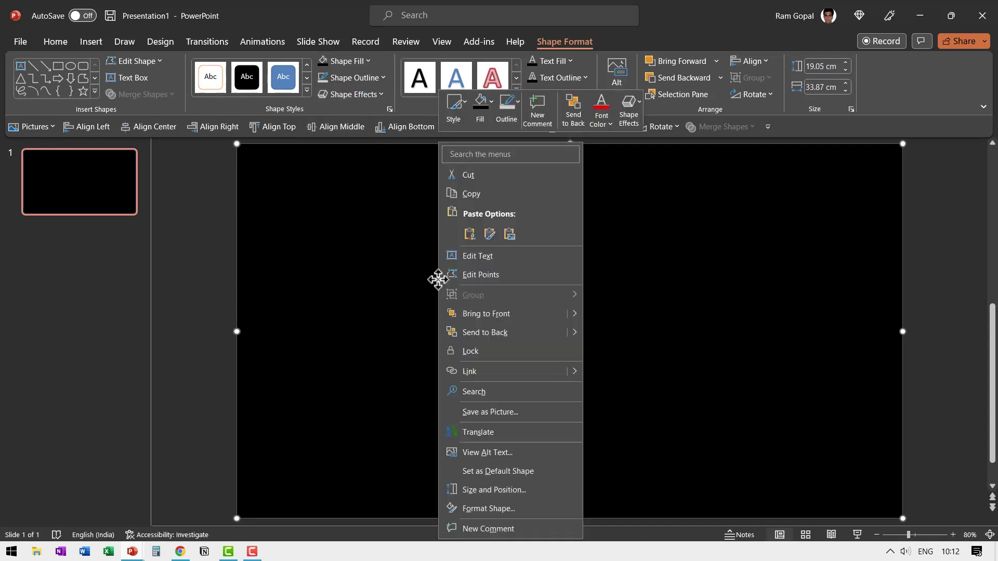
click(495, 510)
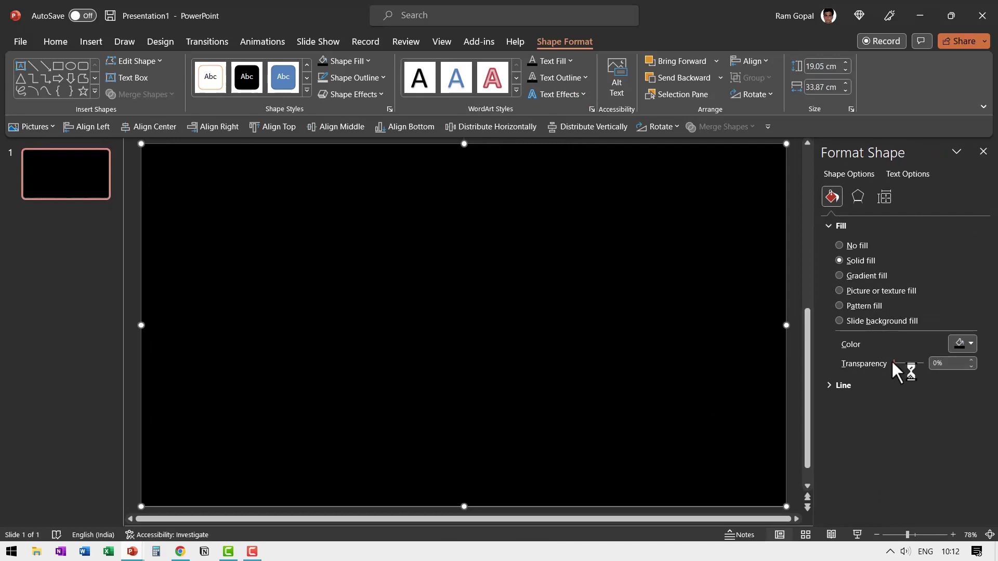
drag(892, 363, 897, 362)
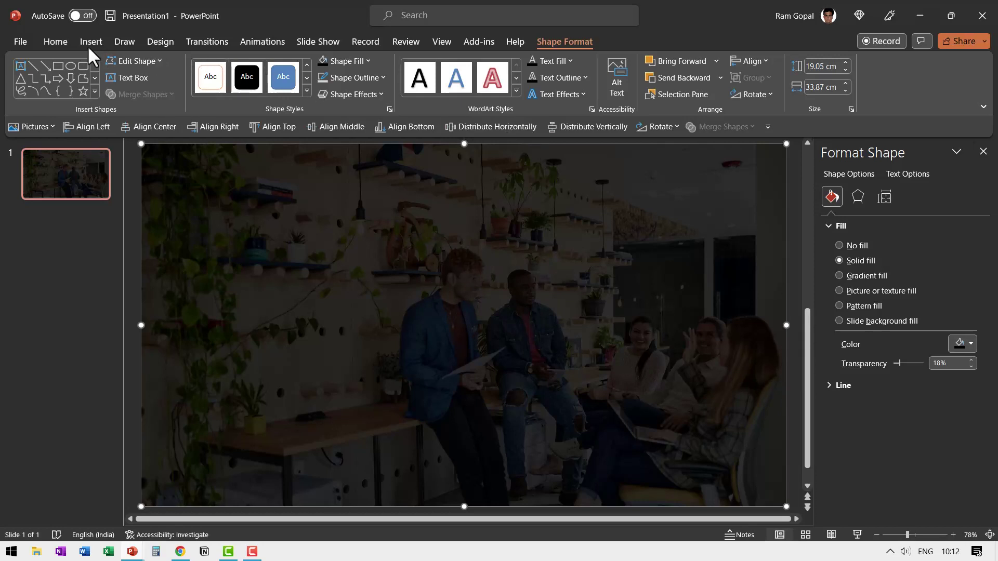
Draw a ~55% transparent circle over the left man's face and copy it onto two other faces.
click(69, 65)
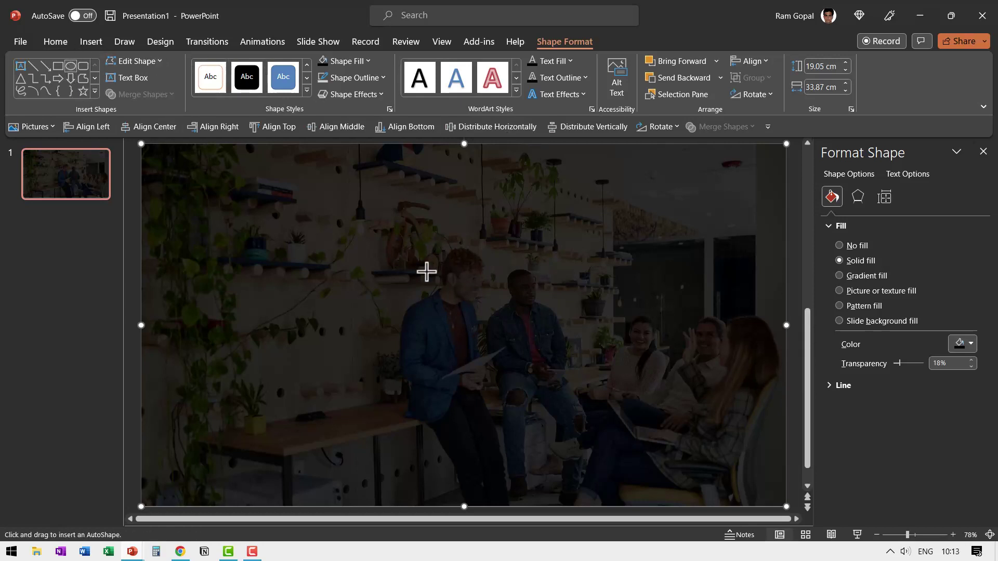
drag(428, 240, 500, 317)
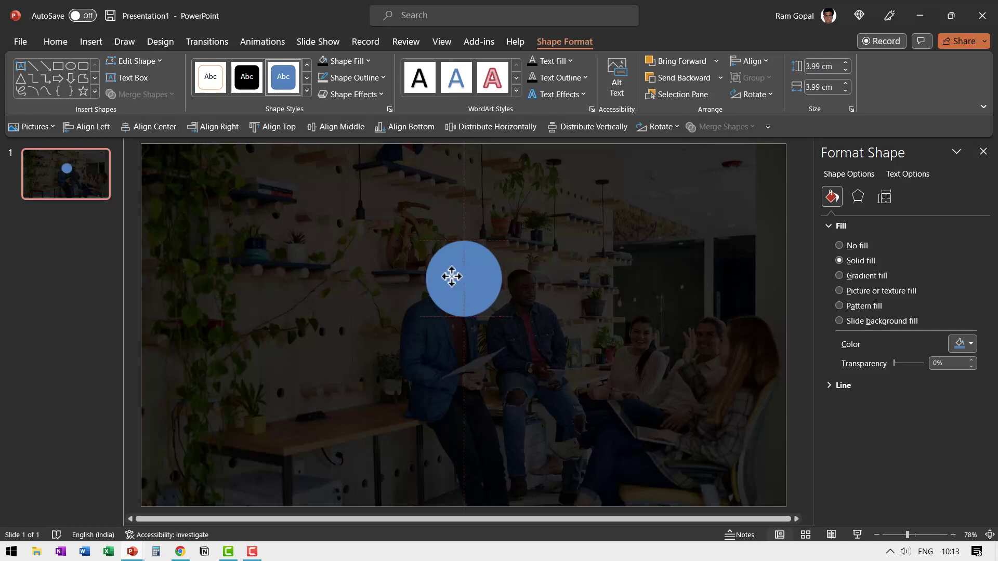
click(452, 277)
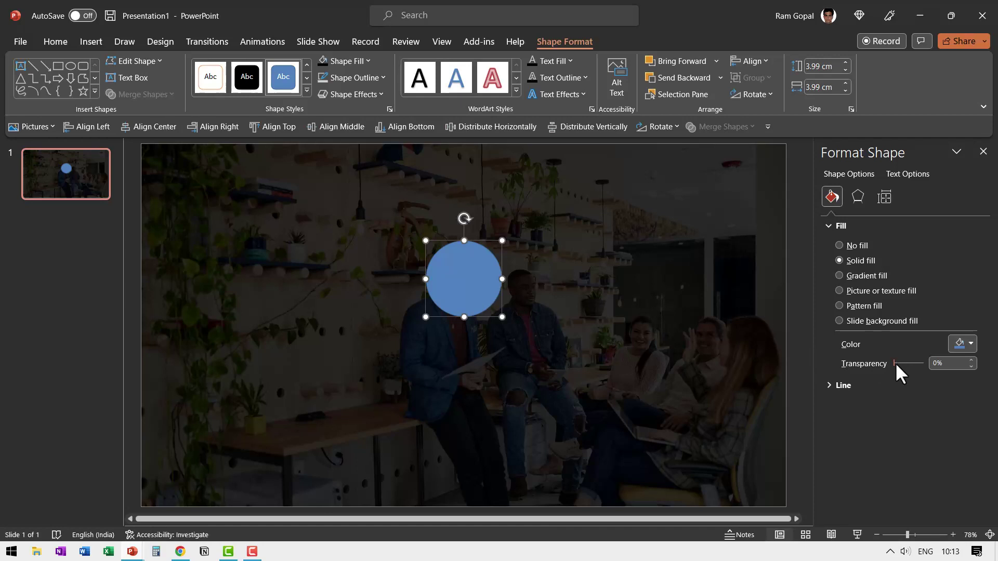
drag(893, 363, 909, 363)
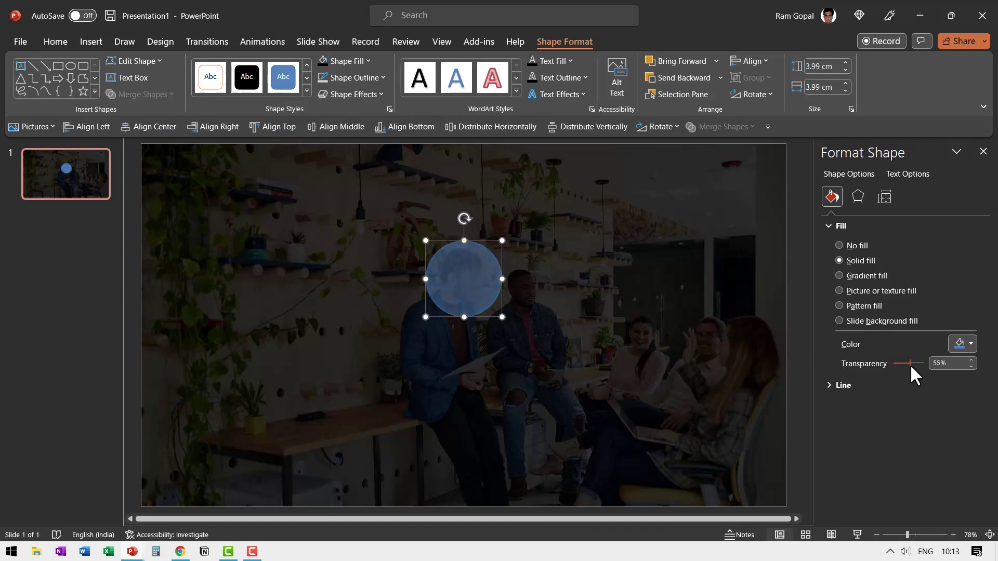
click(482, 281)
mouse_move(475, 301)
mouse_down()
mouse_move(638, 357)
mouse_move(645, 339)
mouse_move(748, 344)
mouse_up()
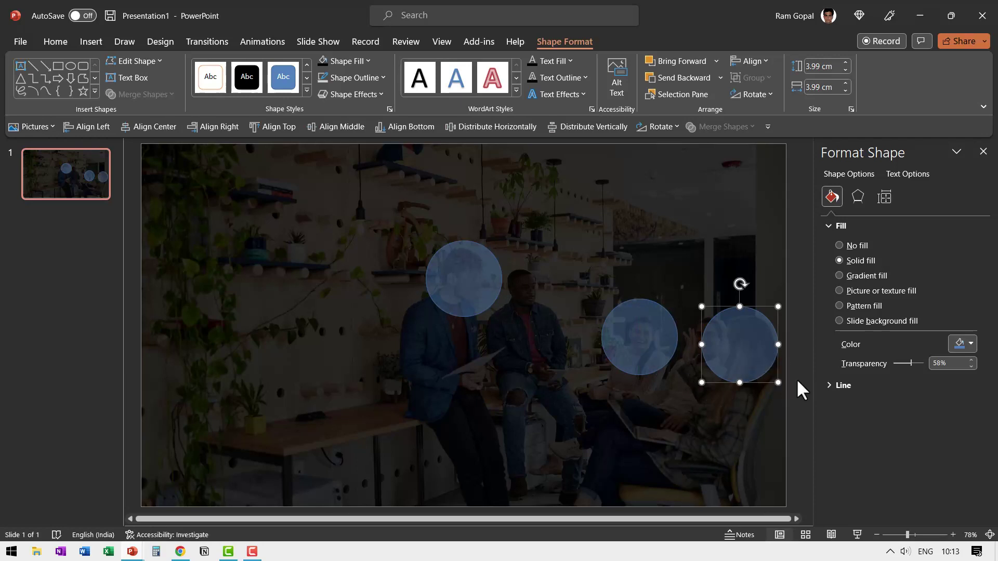
Combine the overlay rectangle with the three circles to punch face holes in it.
click(796, 403)
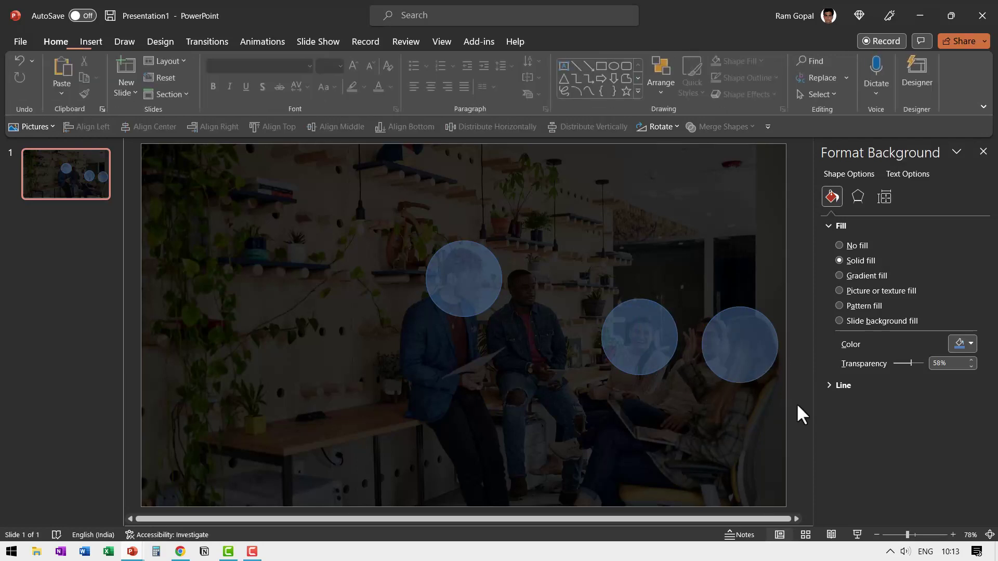
click(563, 186)
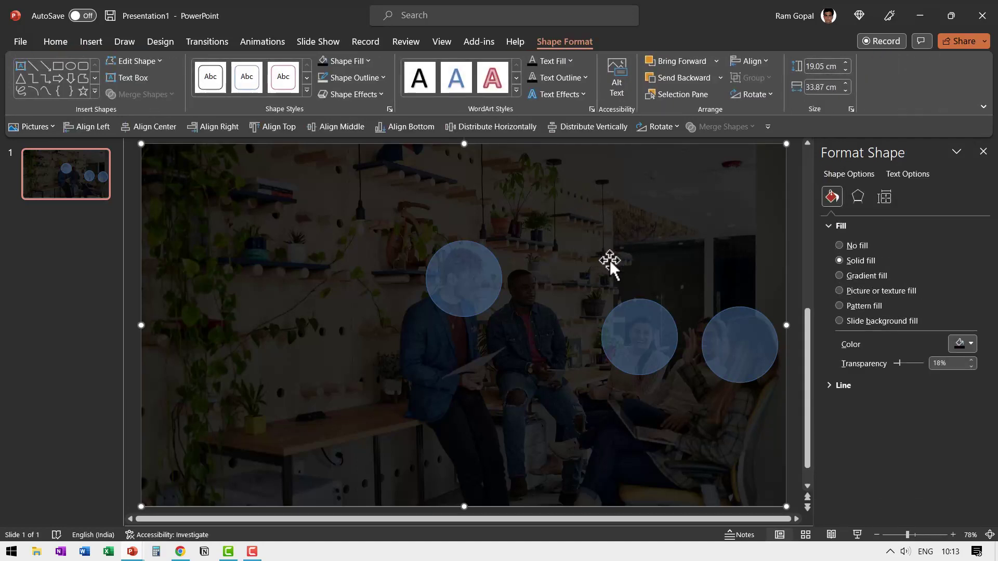
shift+click(470, 273)
shift+click(639, 328)
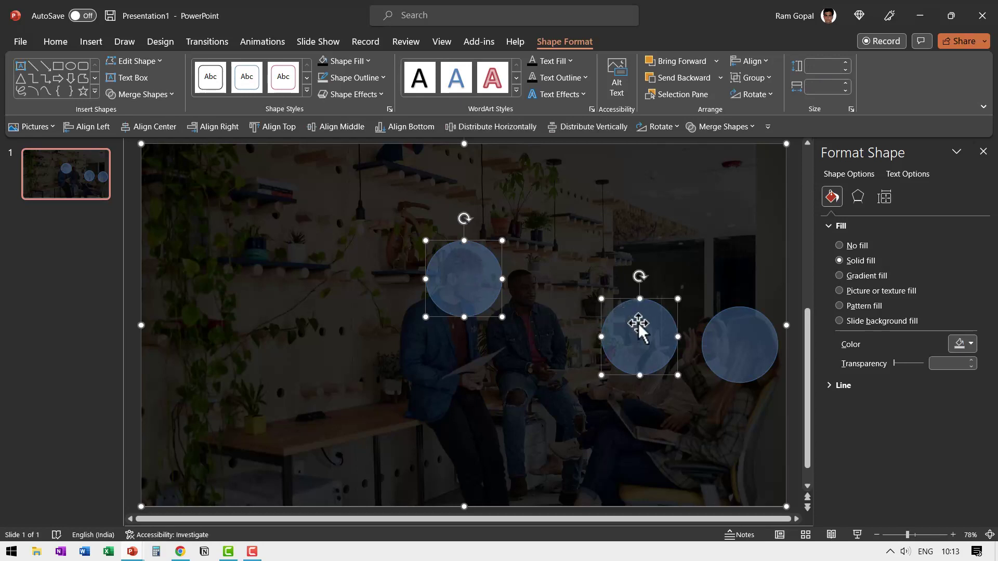
shift+click(735, 347)
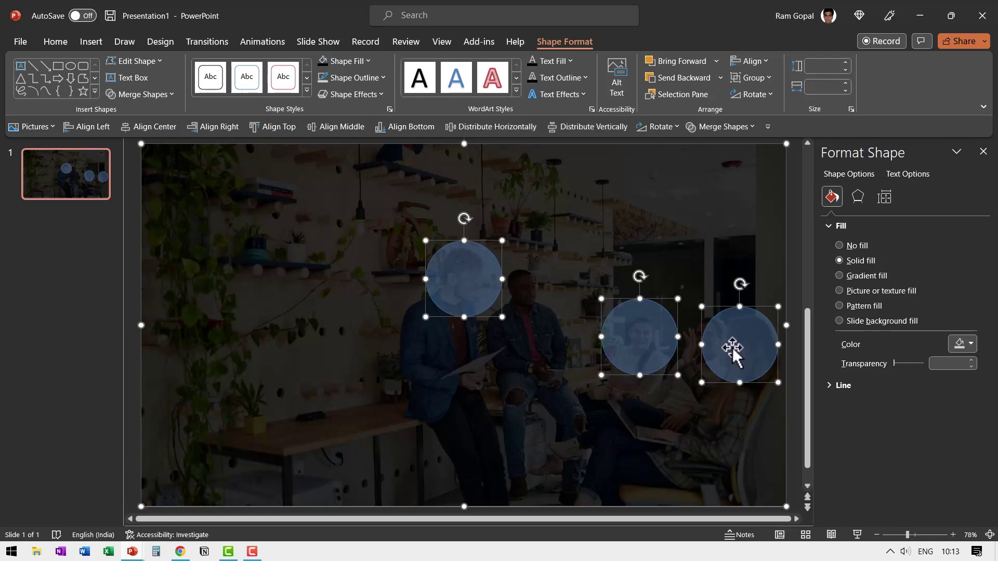
click(162, 96)
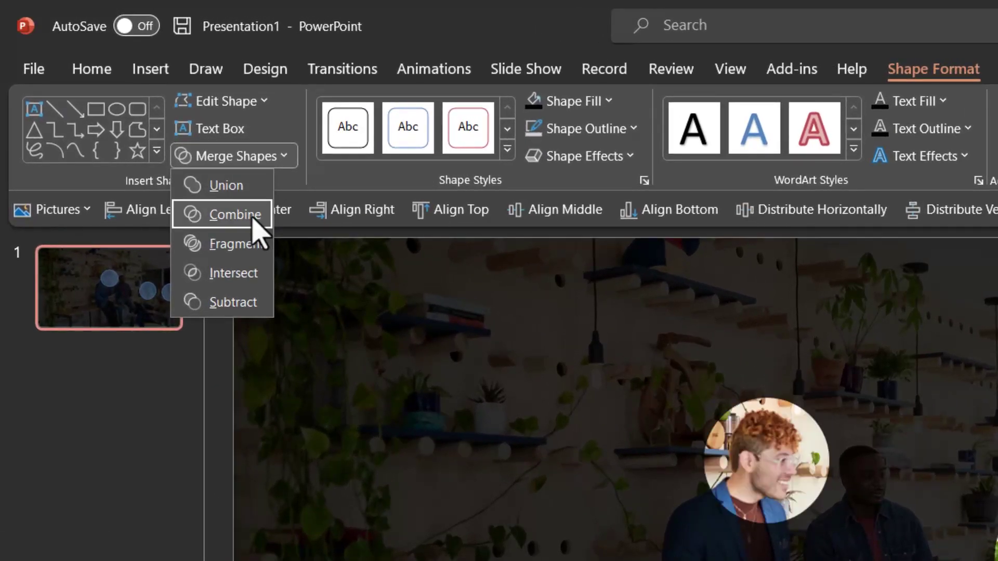
click(253, 219)
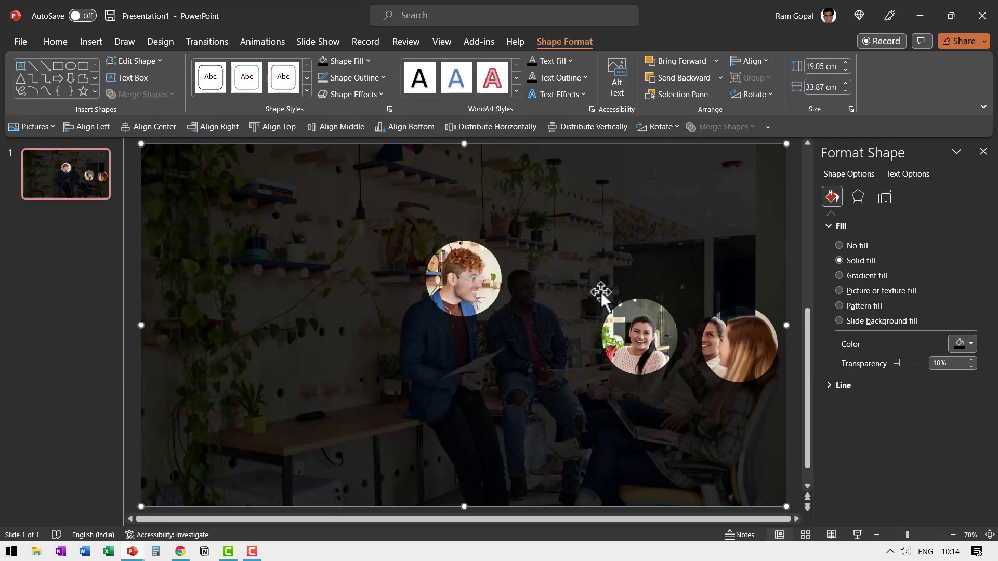
Draw a tiny white oval with the Preset 2 bevel effect above the left man's cut-out.
key(Escape)
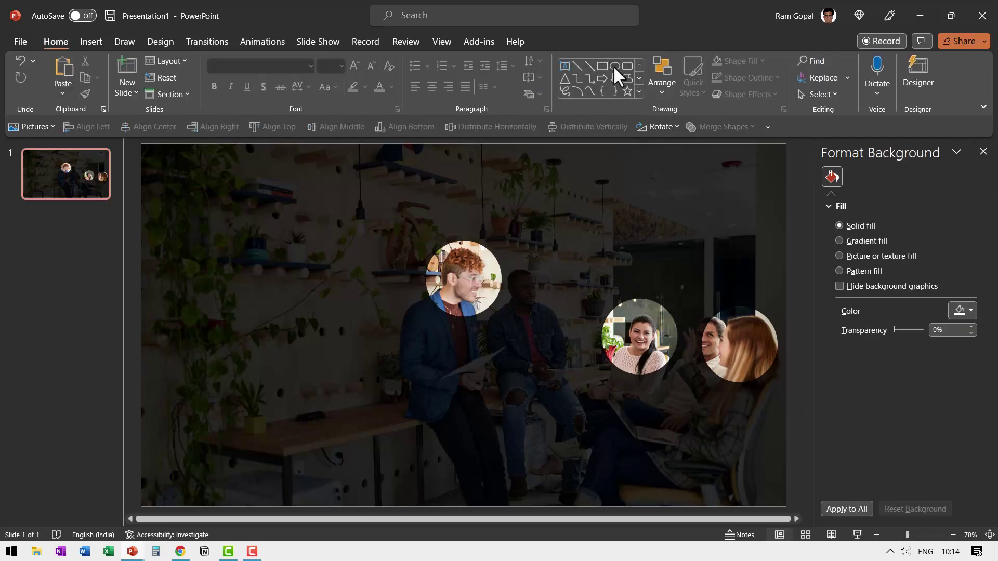
click(614, 67)
drag(480, 213, 475, 208)
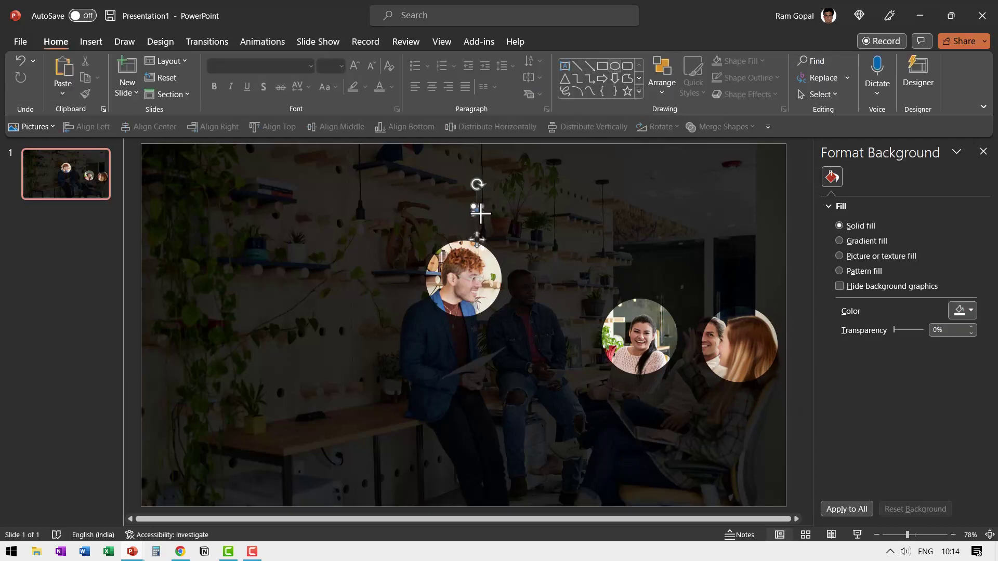
click(347, 92)
mouse_move(362, 120)
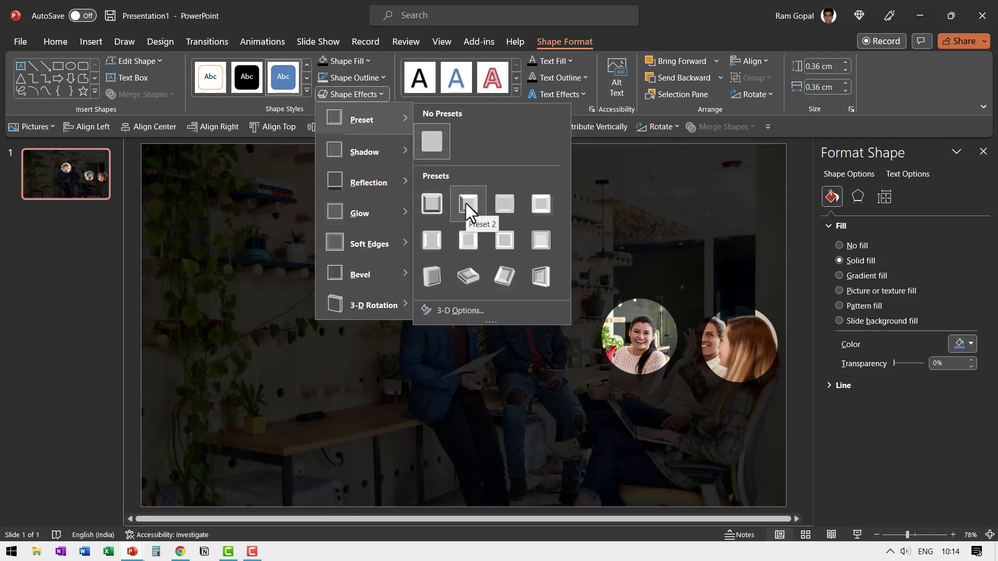
click(466, 201)
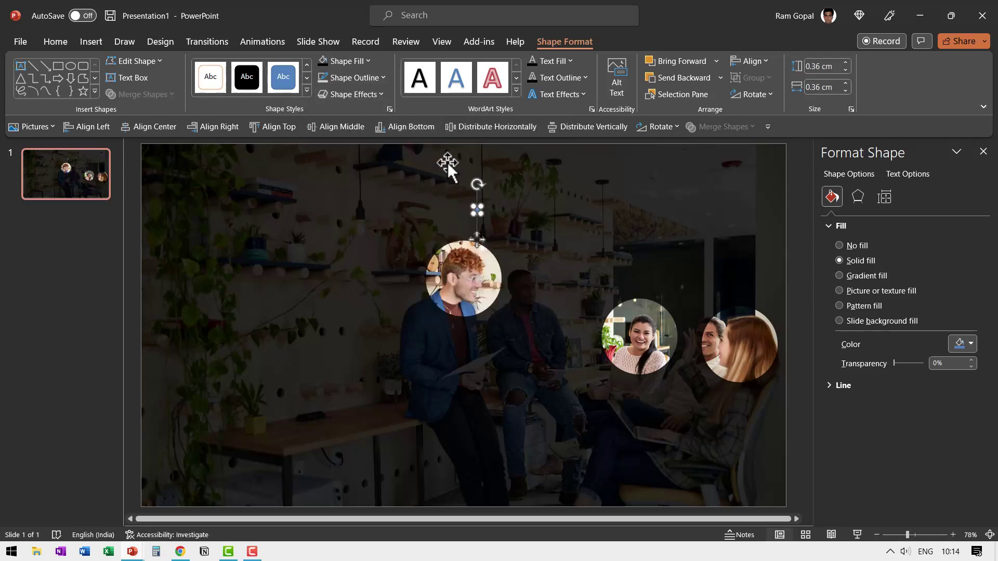
click(348, 62)
click(322, 94)
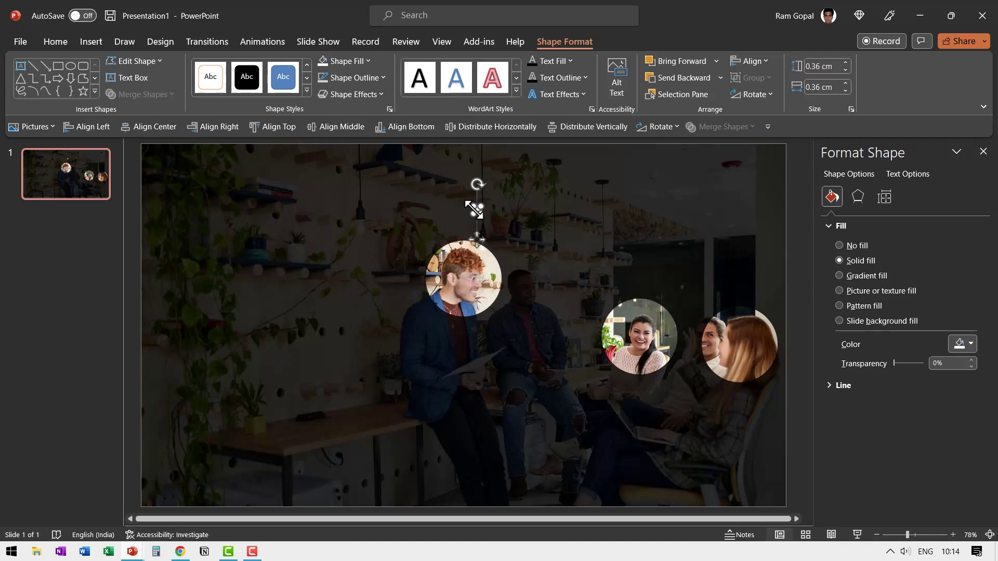
Give the dot a Circle motion path animation with a 1.5-second duration.
click(270, 41)
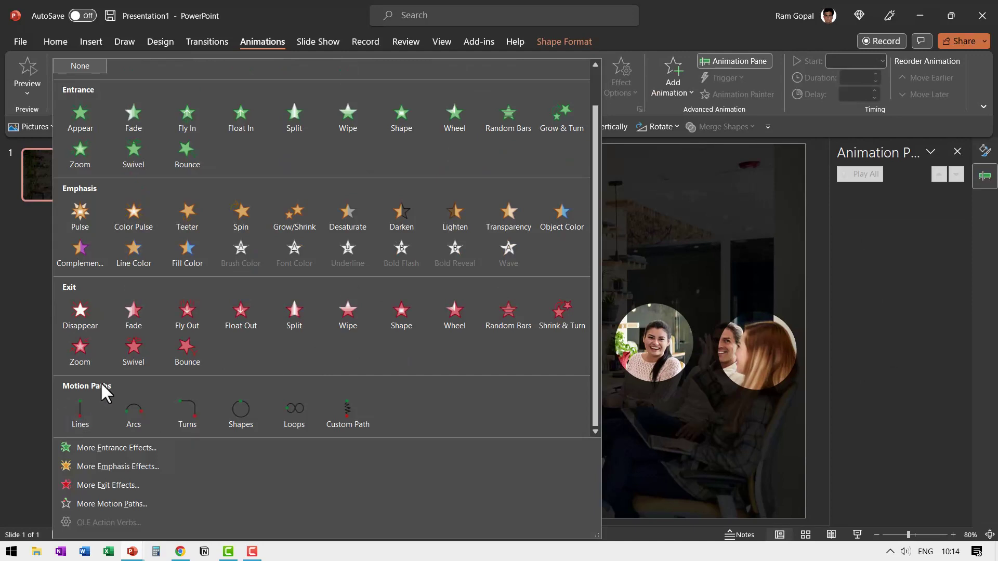
click(247, 422)
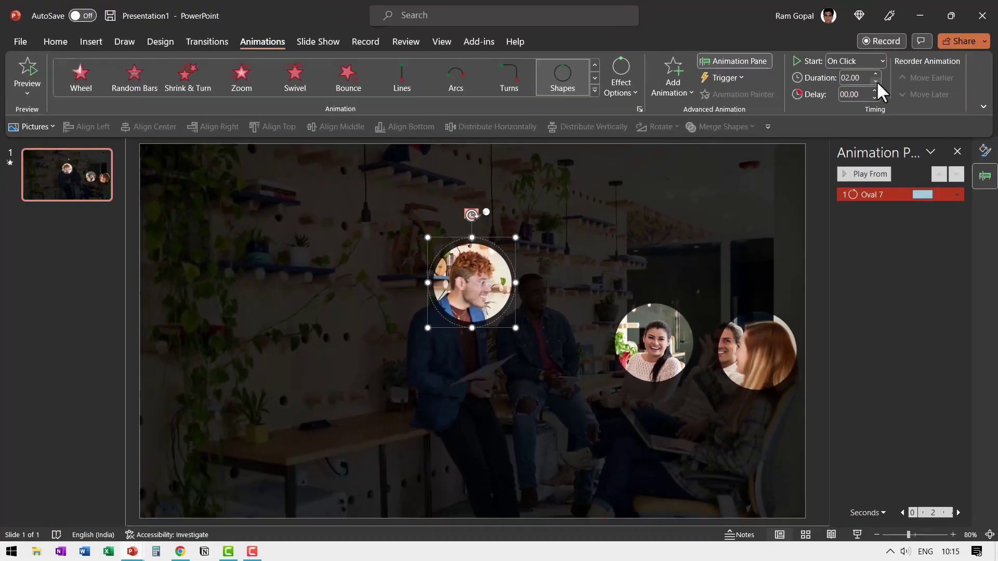
click(877, 80)
click(876, 80)
click(487, 213)
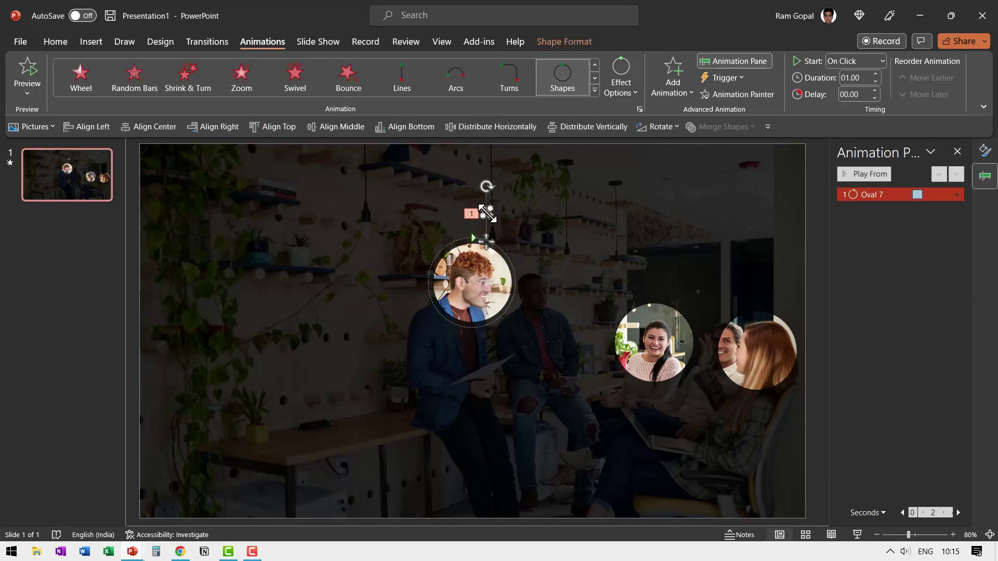
click(621, 89)
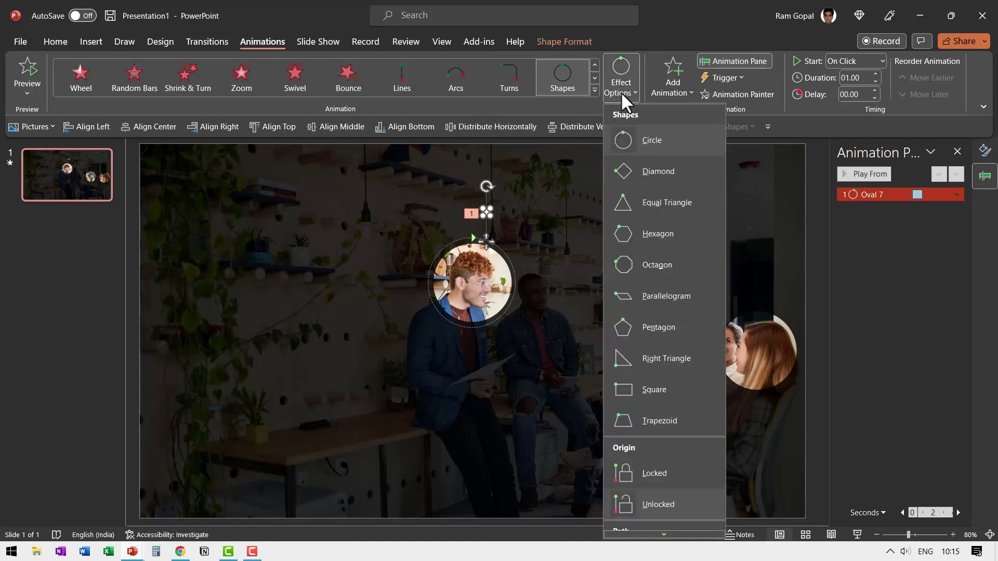
Lock the motion path origin and move the circular path down over the man's face.
click(674, 471)
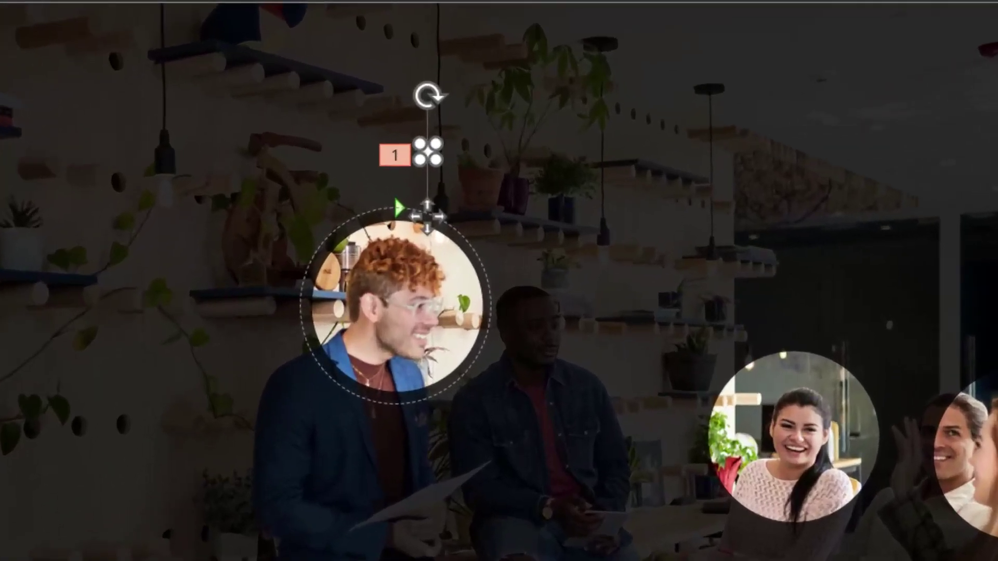
mouse_move(427, 216)
mouse_down()
mouse_move(424, 270)
mouse_move(398, 272)
mouse_up()
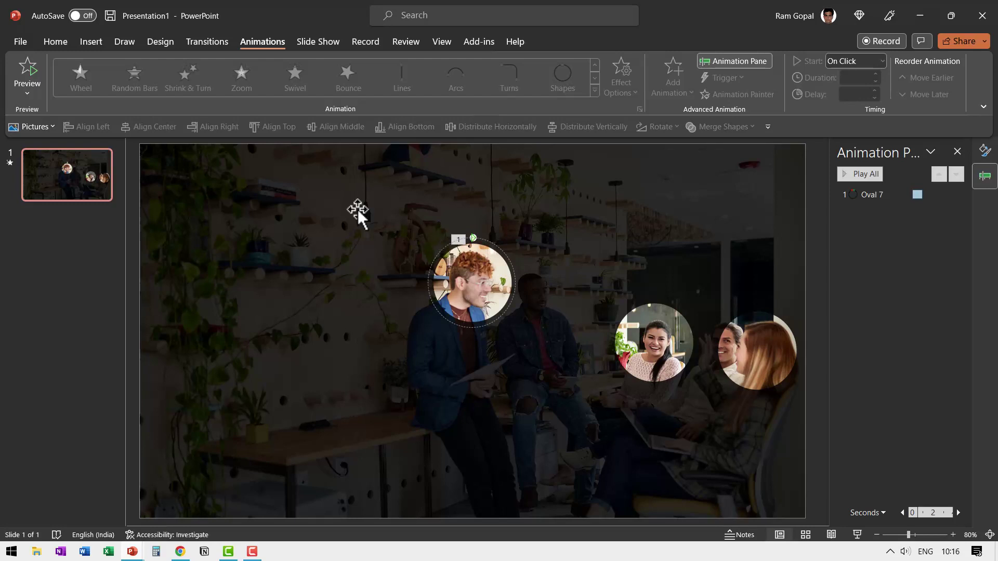
Draw a Block Arc shape and thin it into a narrow ring.
click(56, 42)
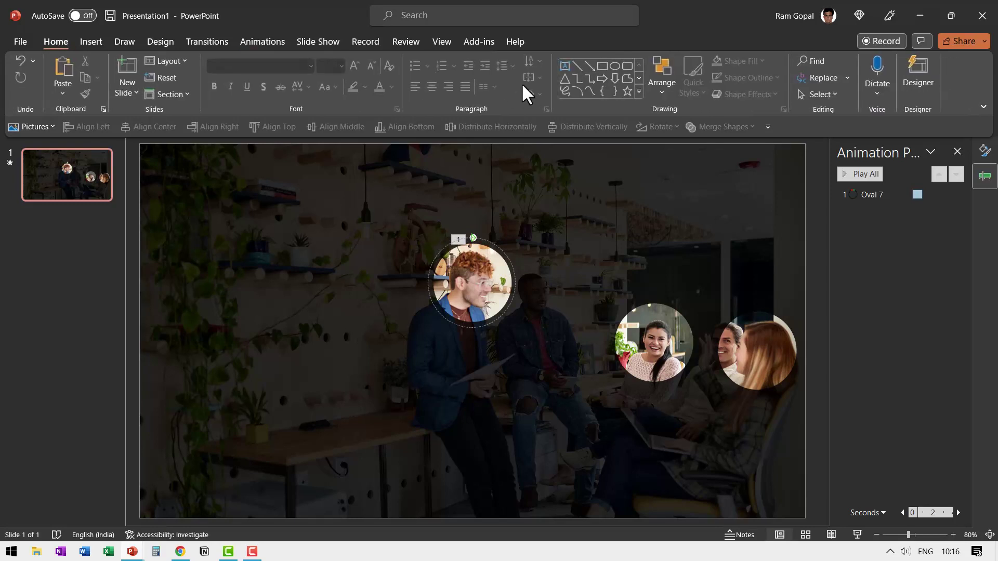
click(638, 79)
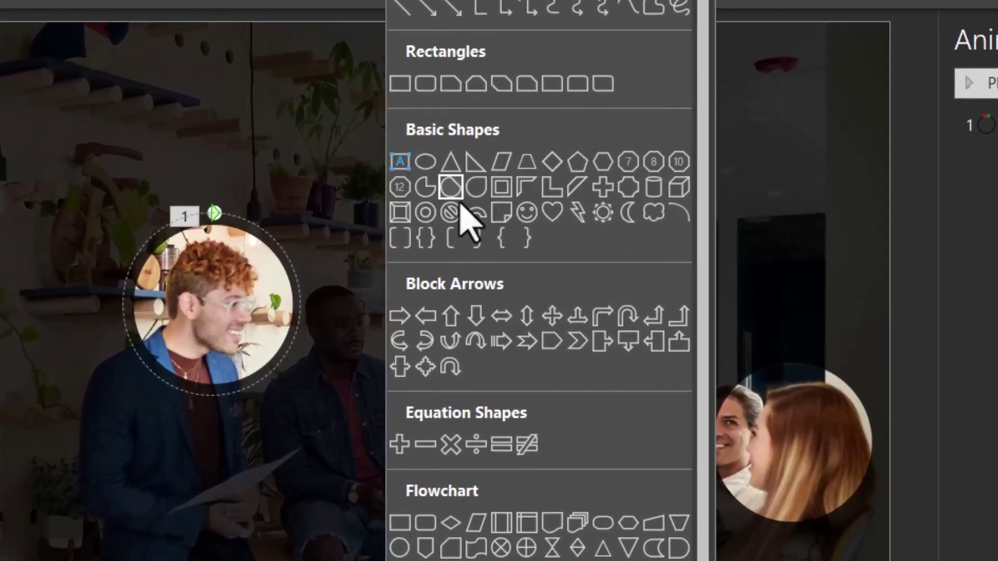
click(430, 217)
drag(369, 174, 545, 393)
drag(424, 284, 375, 284)
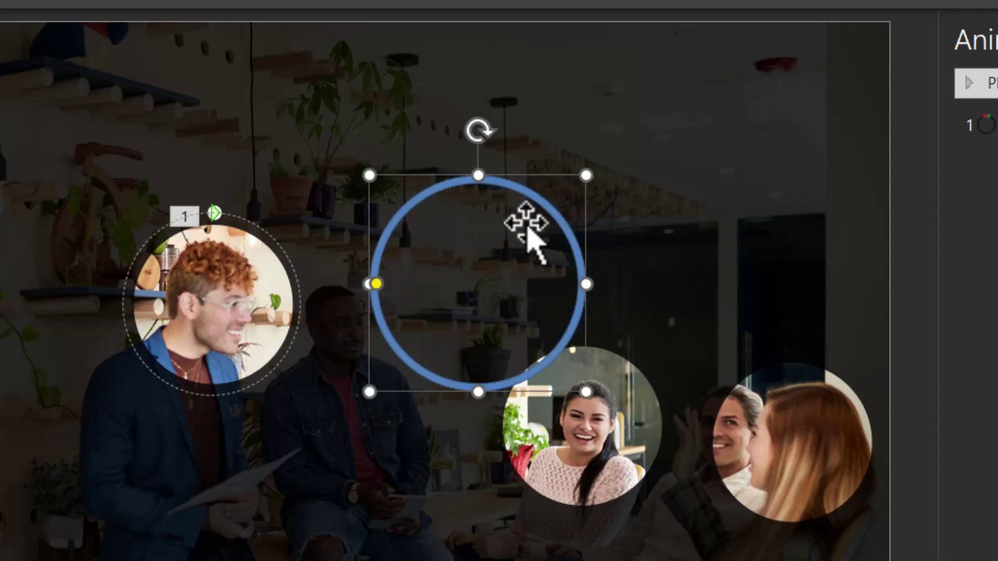
Resize and centre the ring around the left man's photo circle.
drag(586, 393, 536, 344)
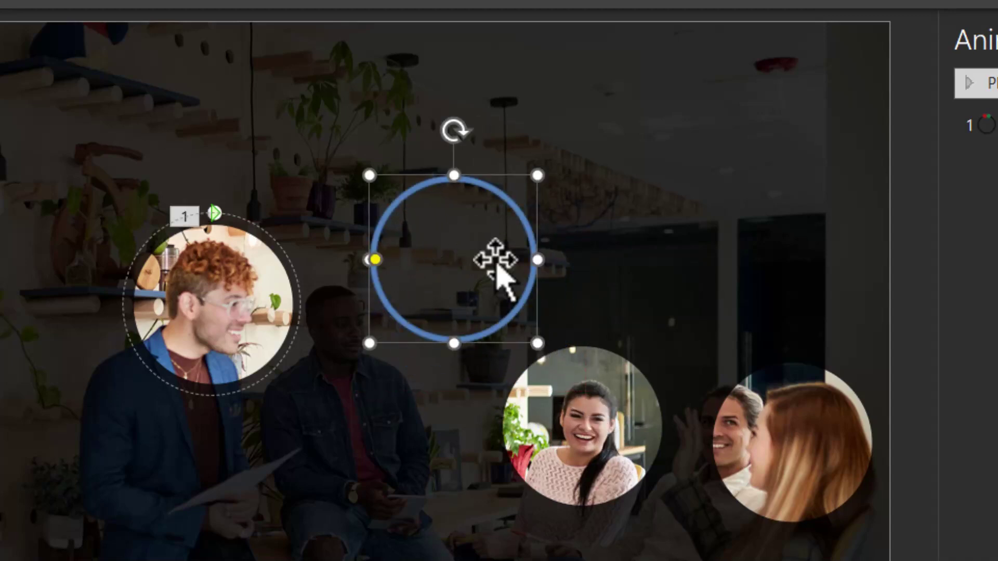
mouse_move(506, 211)
mouse_down()
mouse_move(312, 247)
mouse_move(263, 231)
mouse_up()
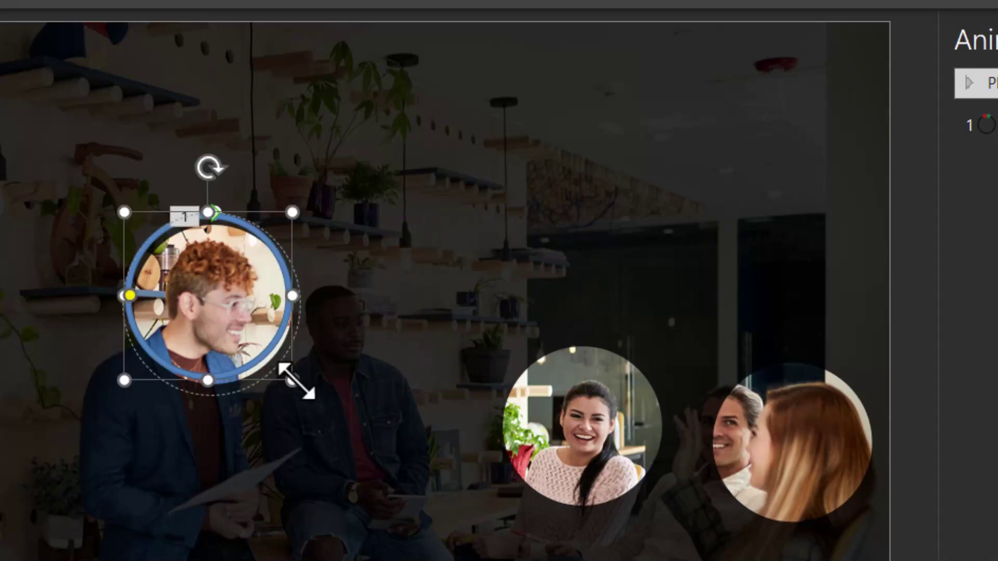
drag(292, 381, 316, 394)
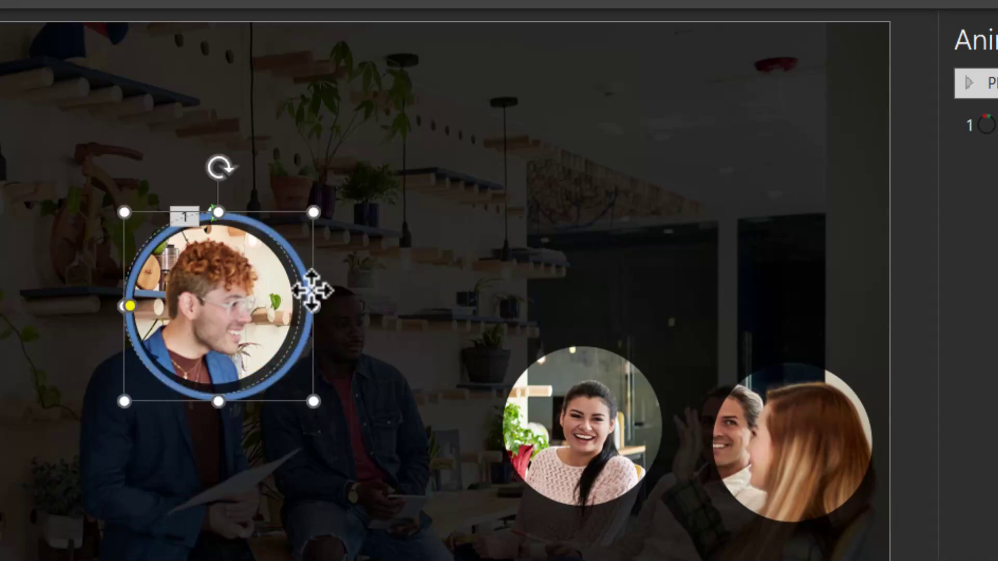
mouse_move(312, 289)
mouse_down()
mouse_move(300, 291)
mouse_move(309, 290)
mouse_up()
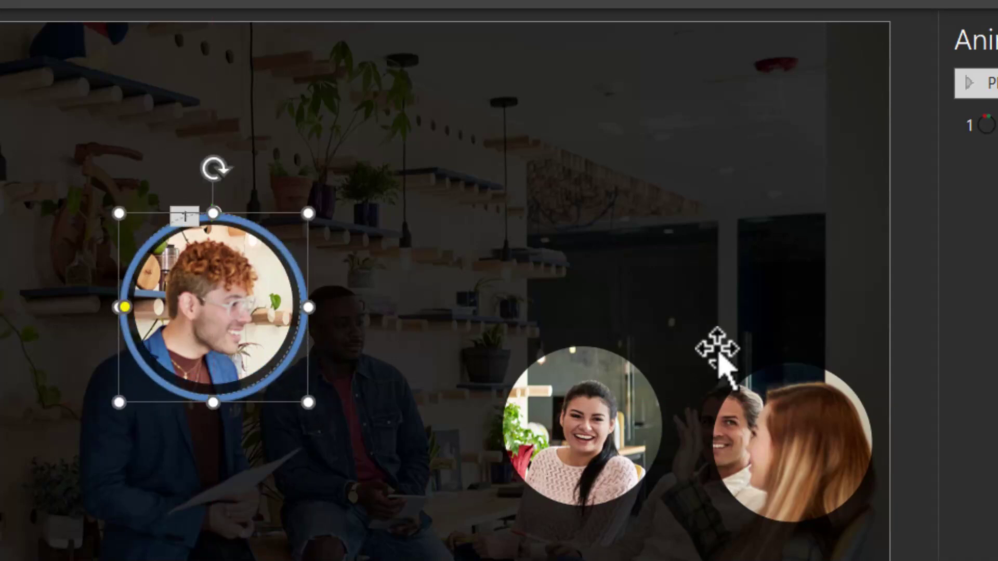
key(Left)
key(Left)
key(Up)
key(Up)
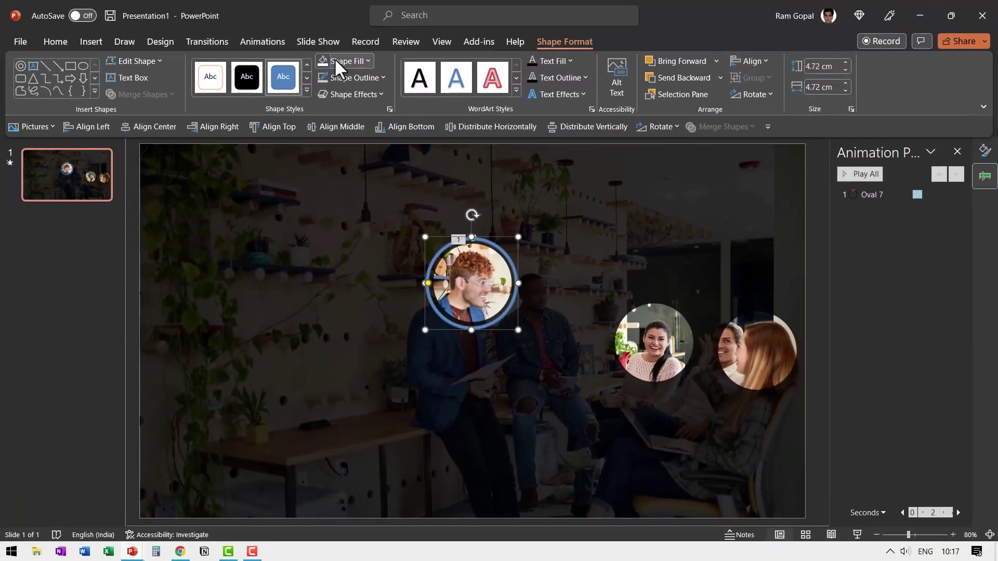
click(335, 60)
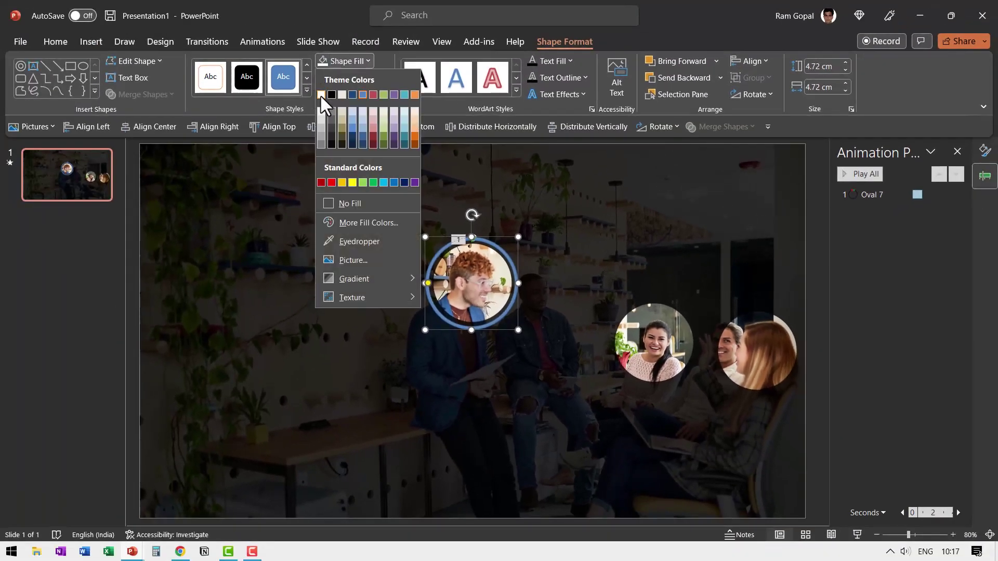
Fill the ring white and apply a Wheel entrance animation.
click(321, 95)
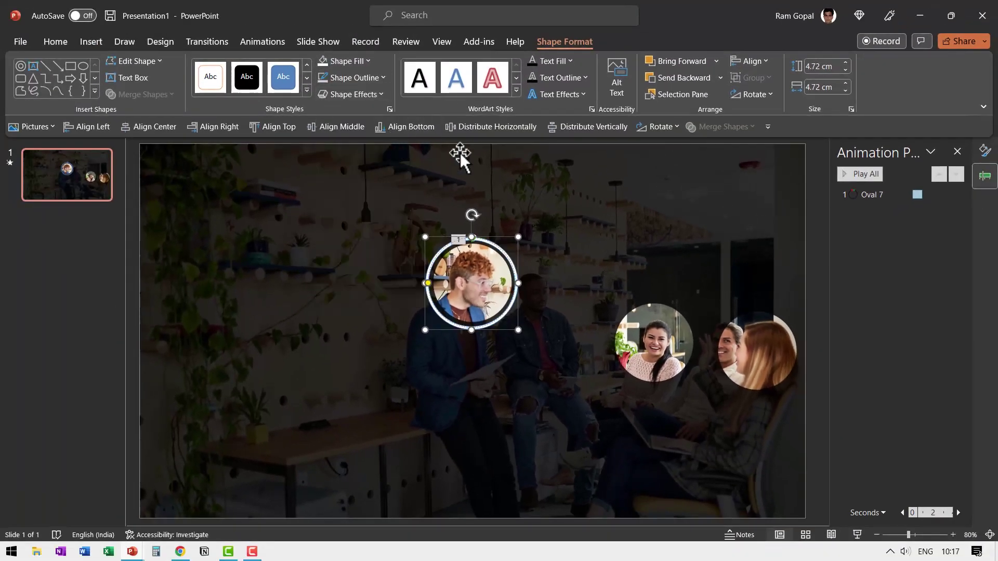
click(266, 40)
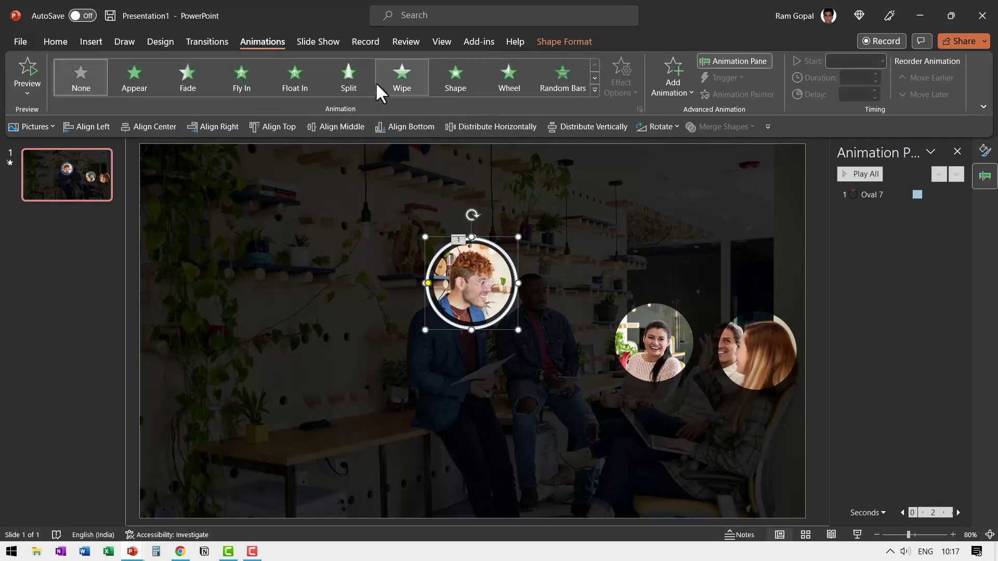
click(511, 84)
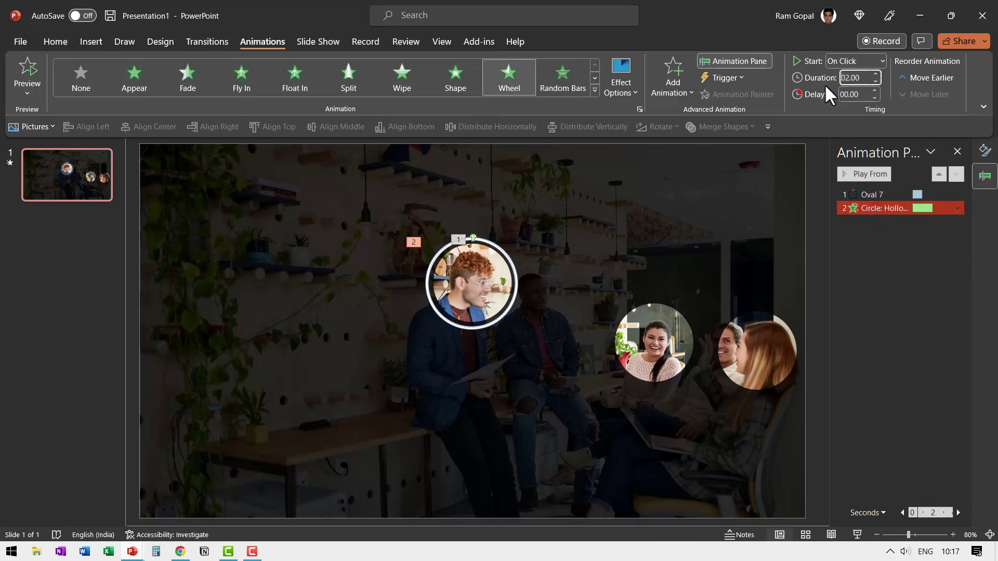
Set the ring's Wheel animation to 1 second, starting With Previous.
click(858, 79)
drag(863, 78, 826, 83)
text(1)
key(Return)
click(865, 61)
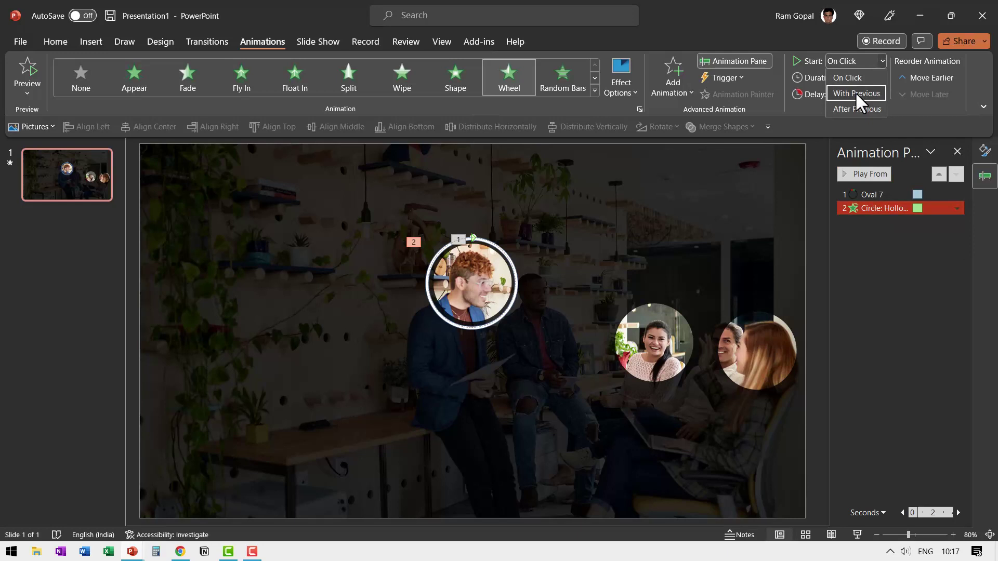
click(856, 91)
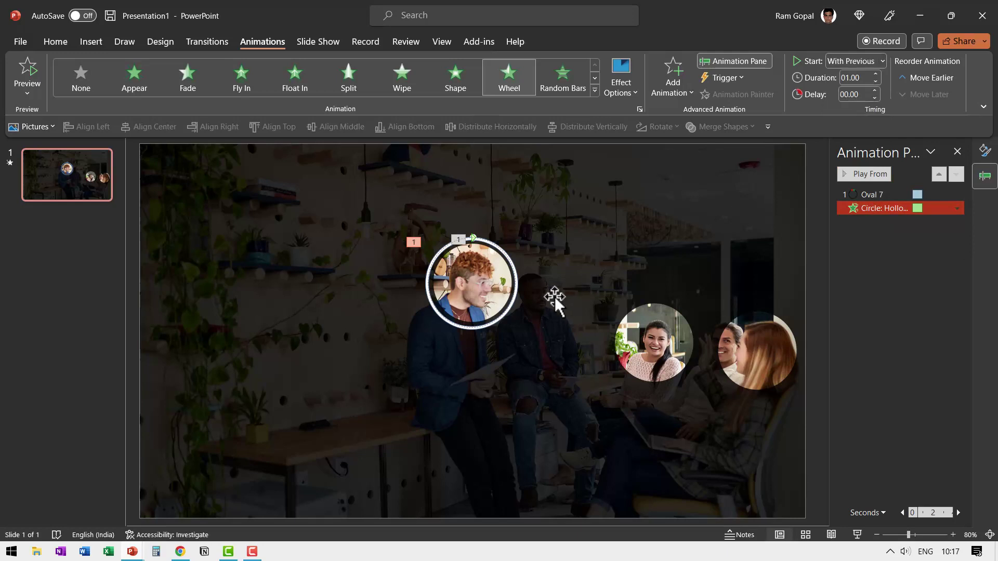
click(504, 268)
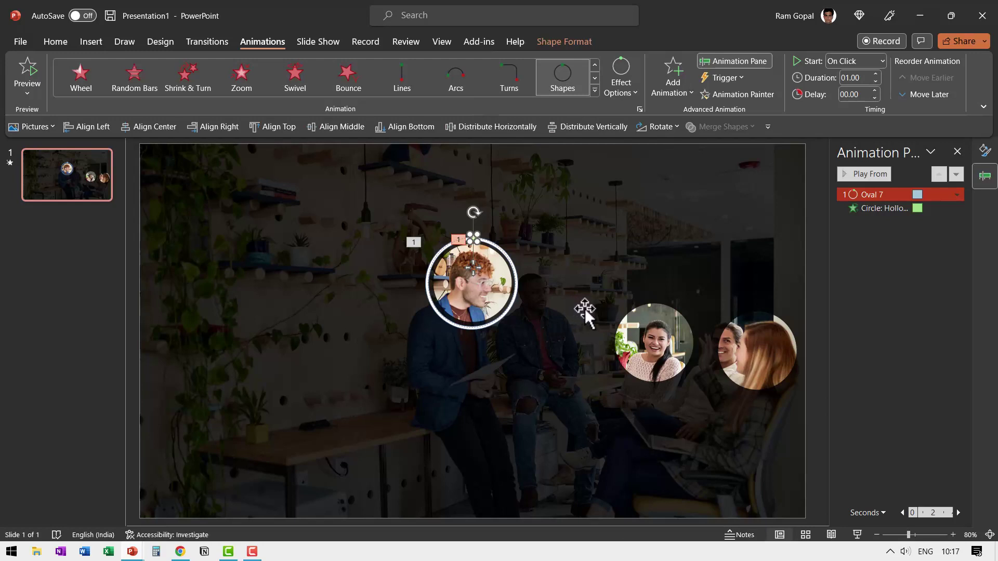
Add a Fade entrance to Oval 7, move it first, and set the motion path to After Previous.
click(673, 77)
click(728, 146)
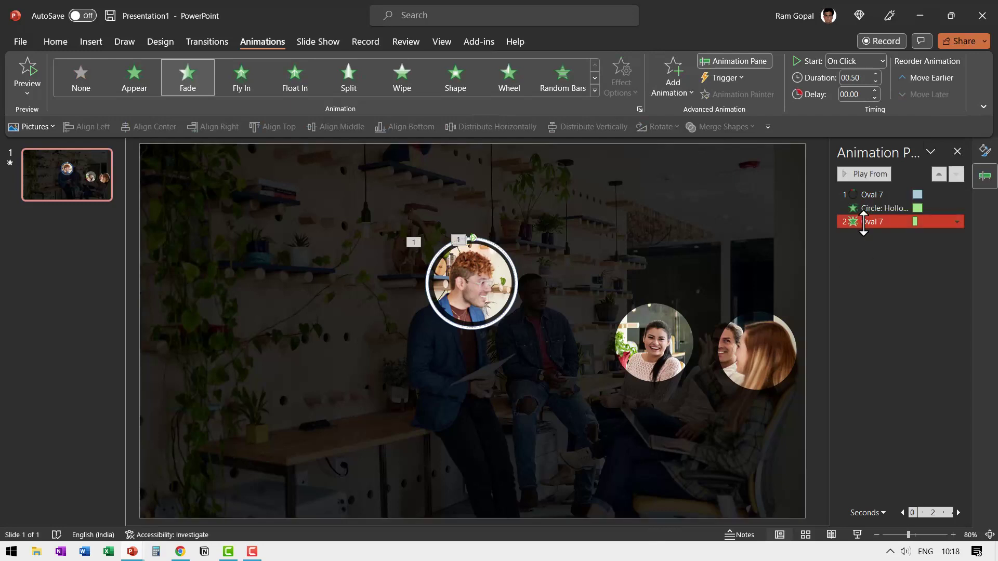
drag(863, 223, 864, 193)
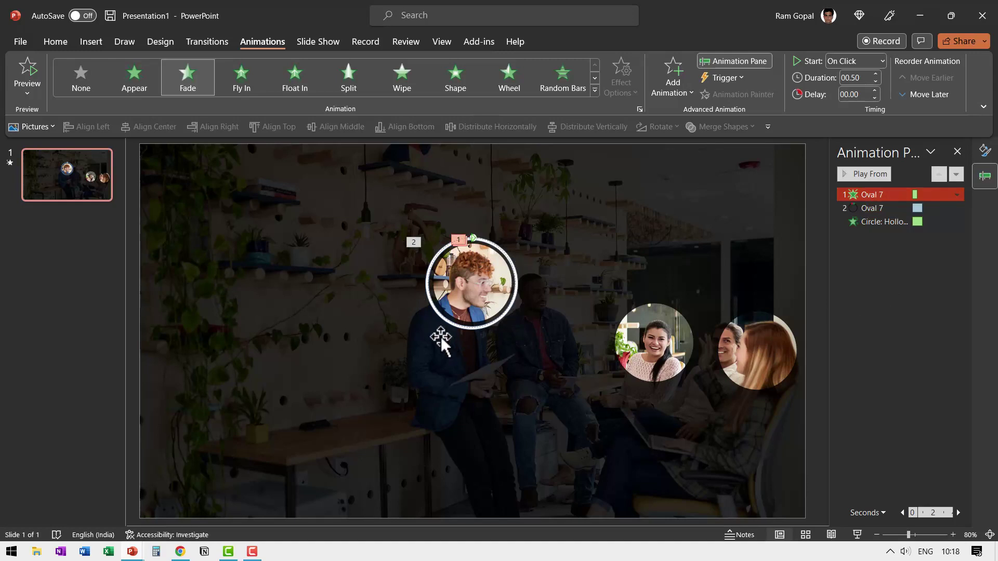
click(871, 208)
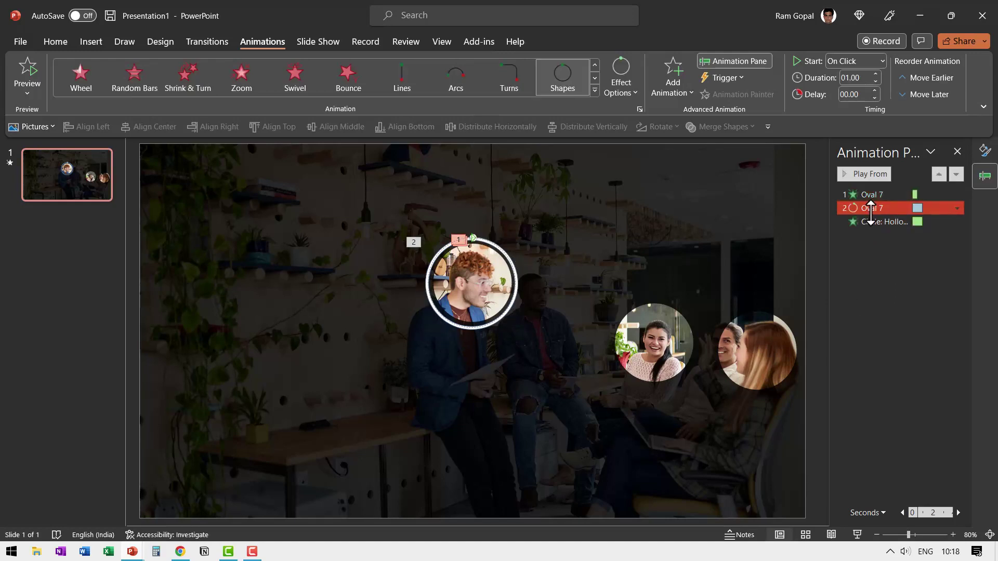
click(842, 59)
click(861, 100)
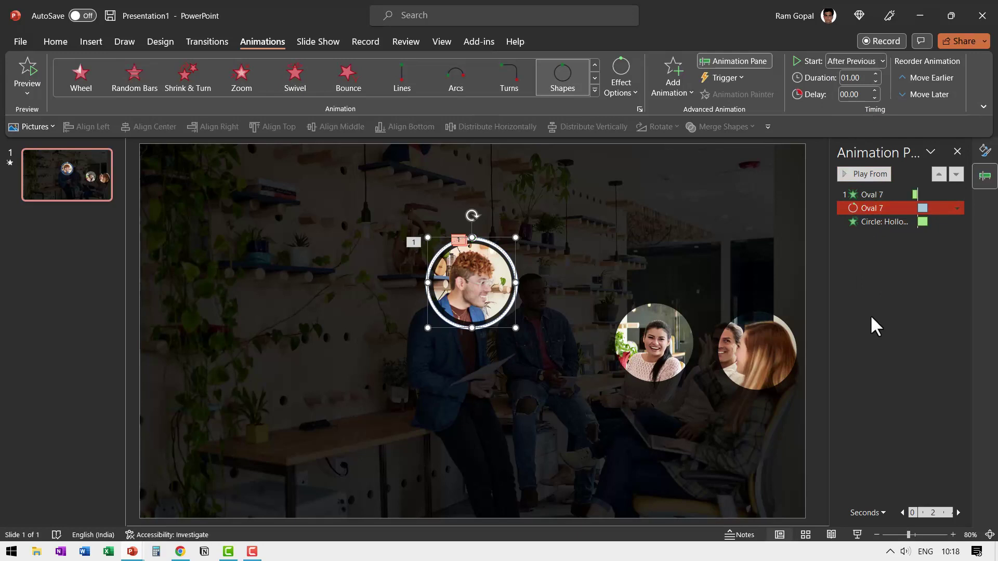
drag(884, 221, 878, 208)
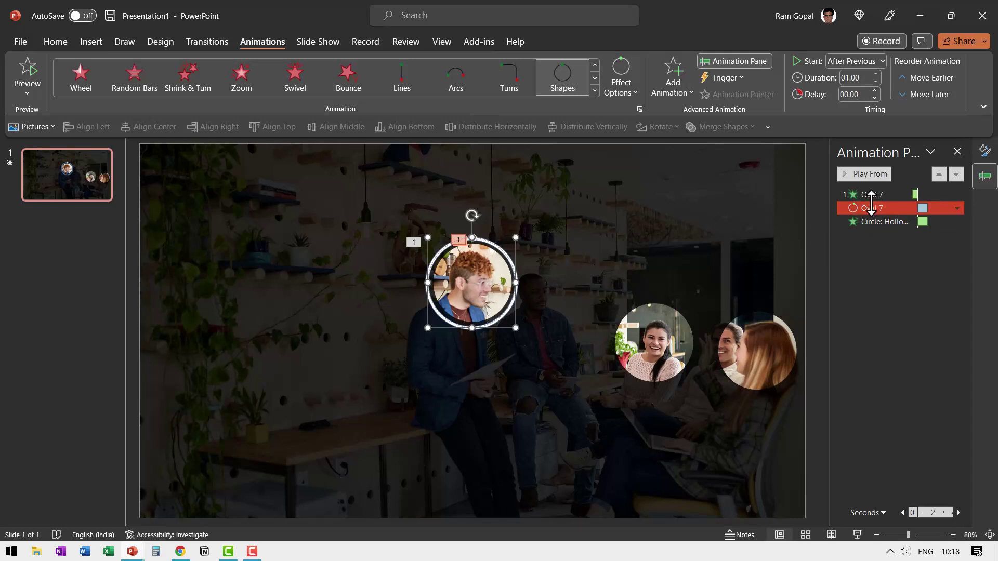
Set the motion path's smooth start to 0 seconds in Effect Options.
click(959, 210)
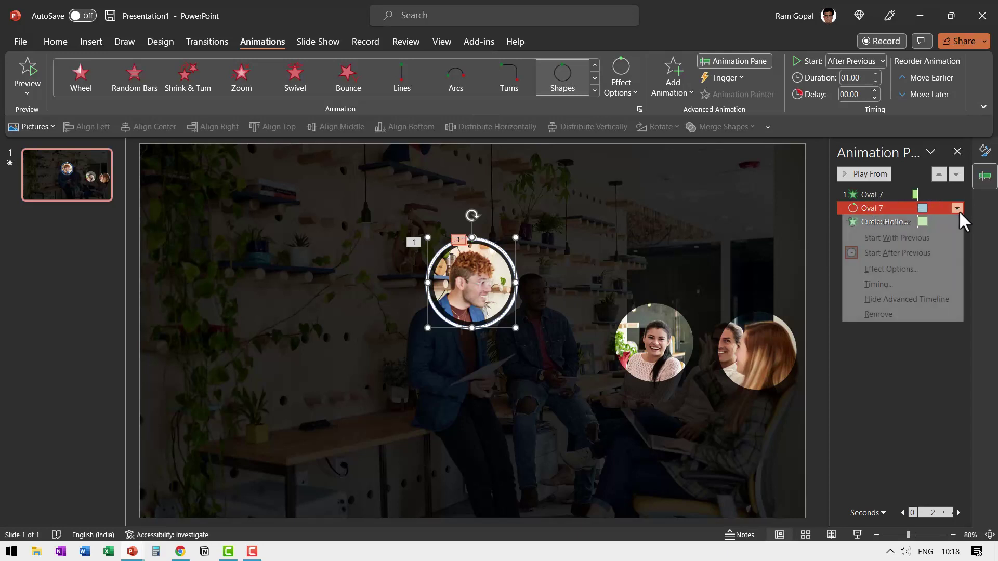
click(925, 269)
mouse_move(485, 221)
mouse_down()
mouse_move(436, 227)
mouse_move(436, 248)
mouse_up()
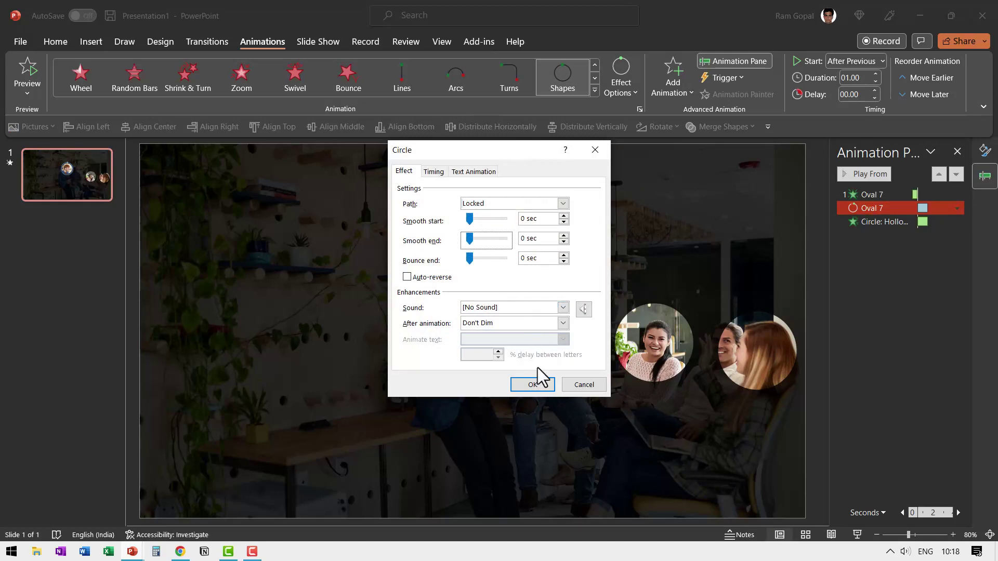
click(535, 385)
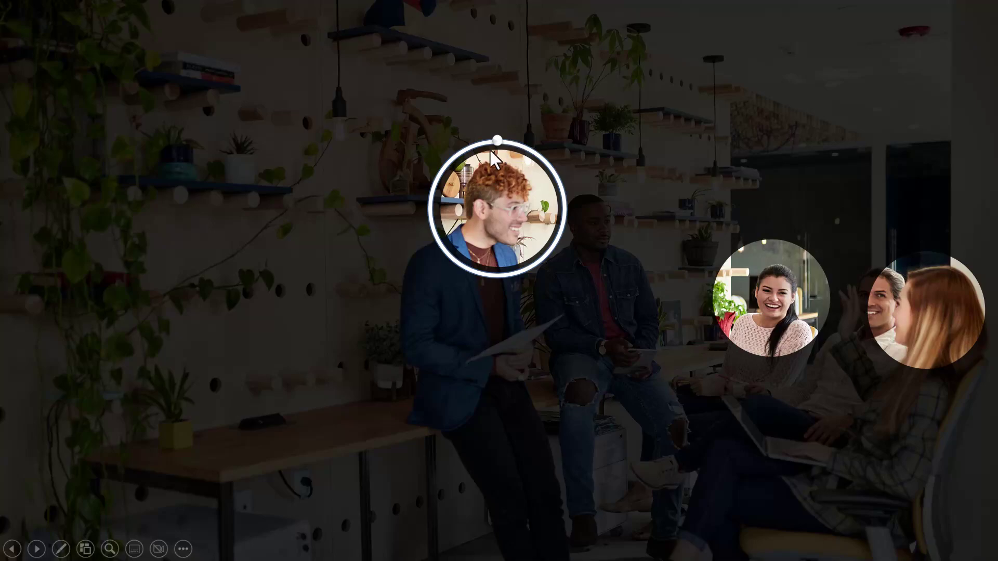
After the preview, set the Circle: Hollow Wheel entrance to With Previous, duration 01.00.
key(Escape)
click(878, 221)
shift+click(878, 221)
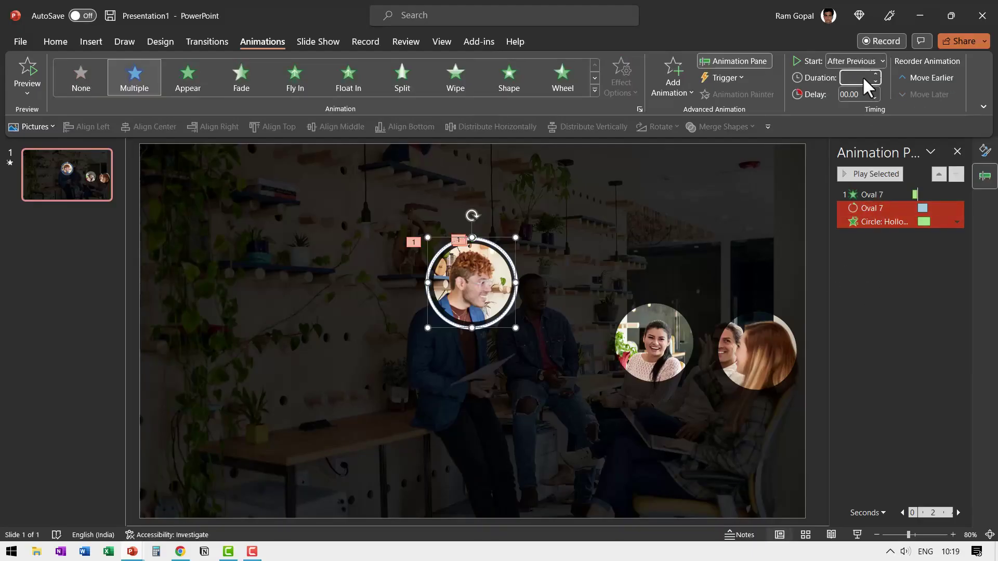
text(0.75)
key(Return)
click(900, 304)
click(878, 221)
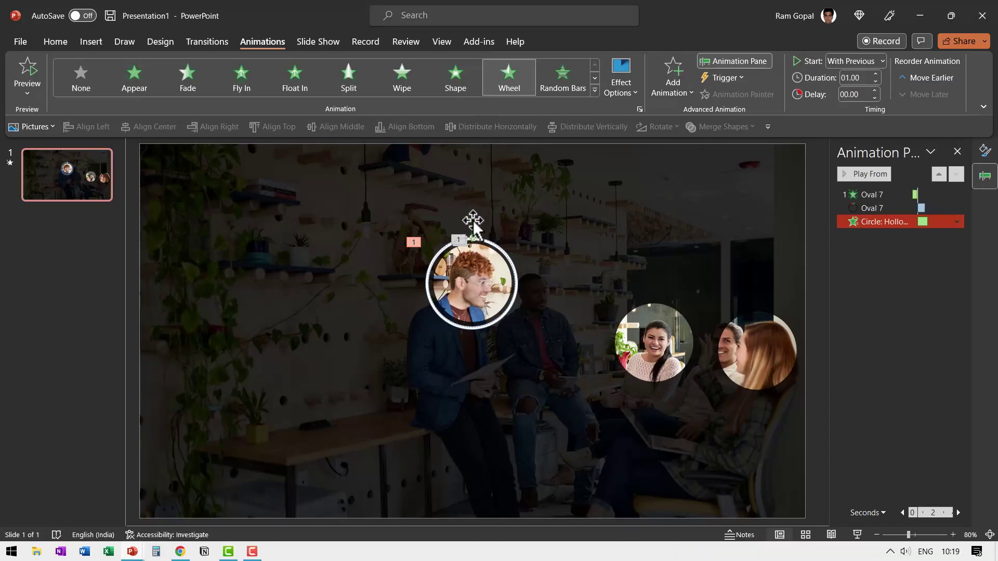
Draw a short vertical line above the ring with a 6 pt outline.
click(57, 41)
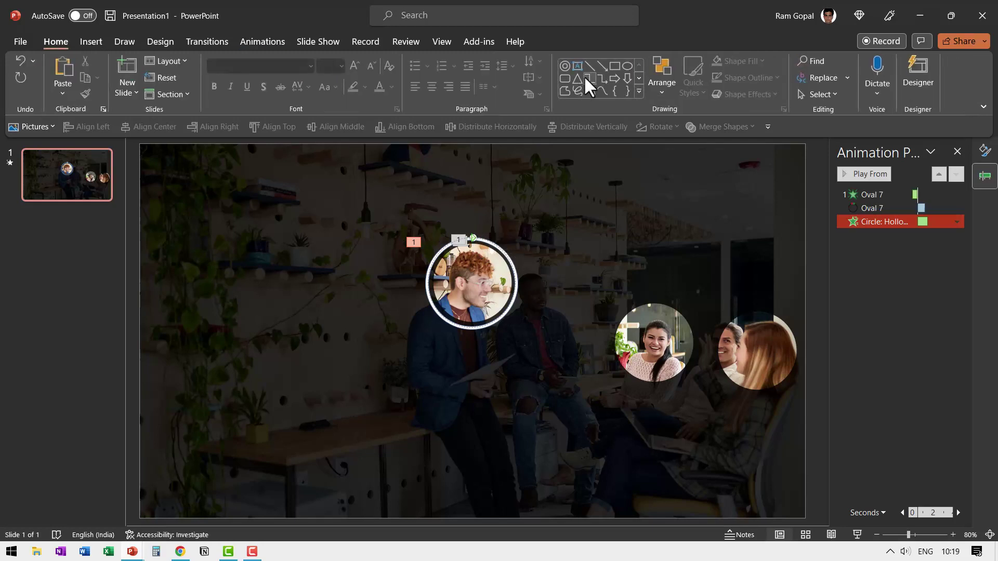
click(590, 67)
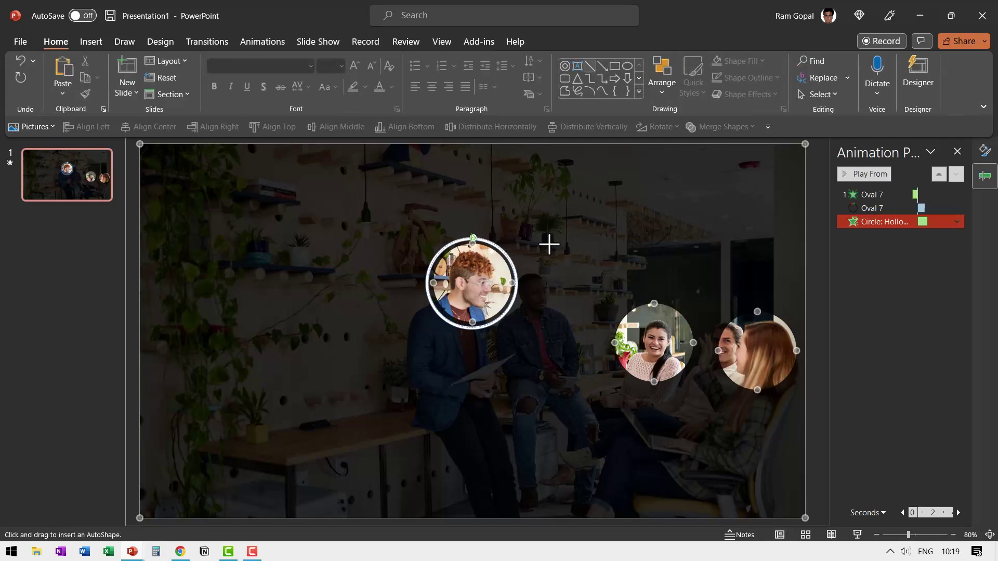
drag(549, 249, 547, 241)
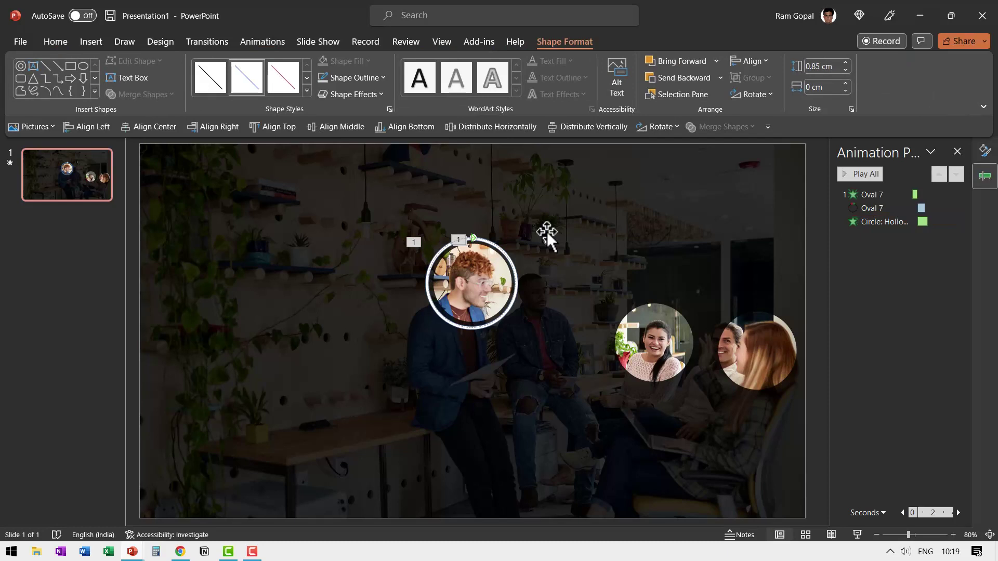
click(359, 77)
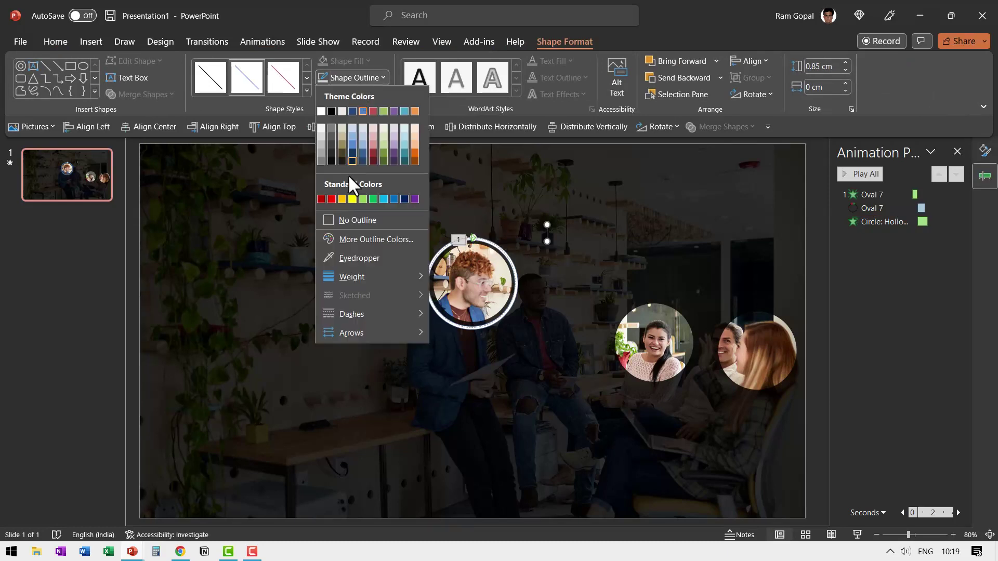
mouse_move(352, 277)
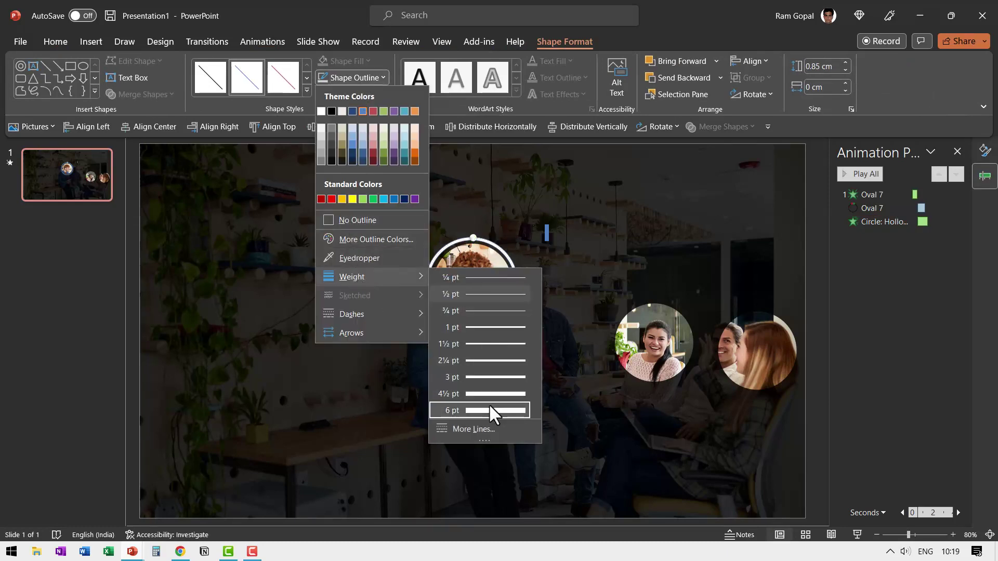
click(488, 410)
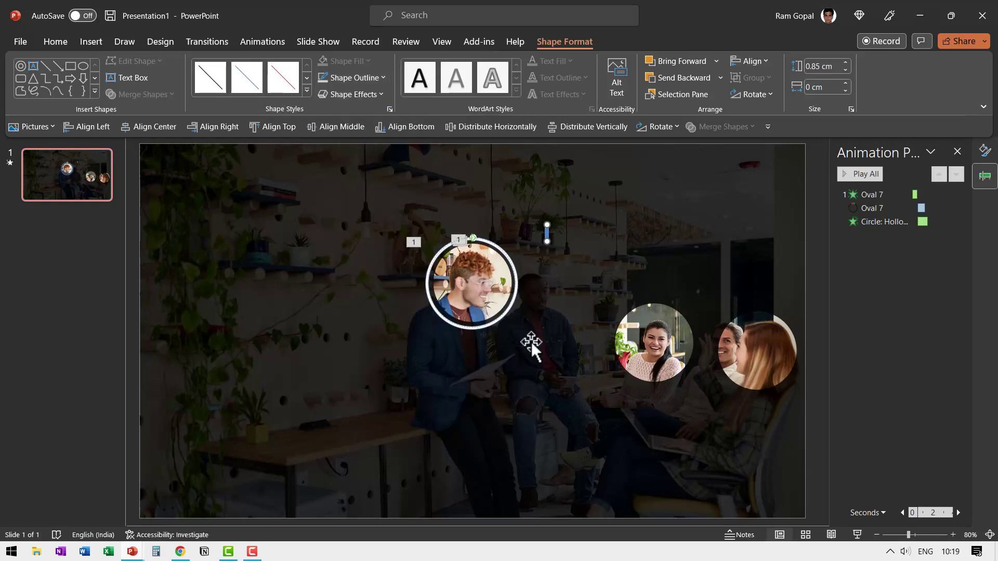
Give the line round cap and join types and a white outline colour.
right_click(546, 234)
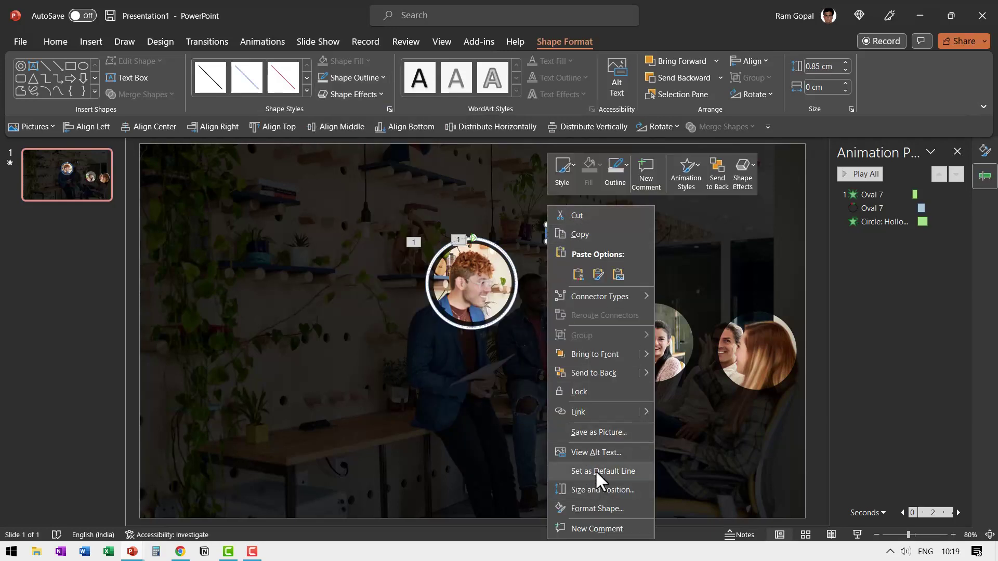
click(597, 509)
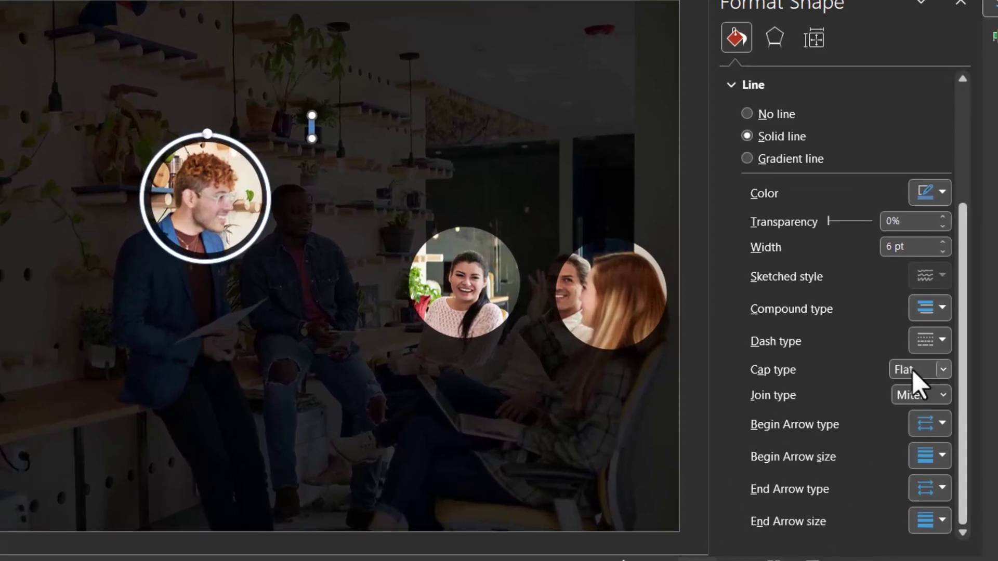
click(927, 400)
click(908, 409)
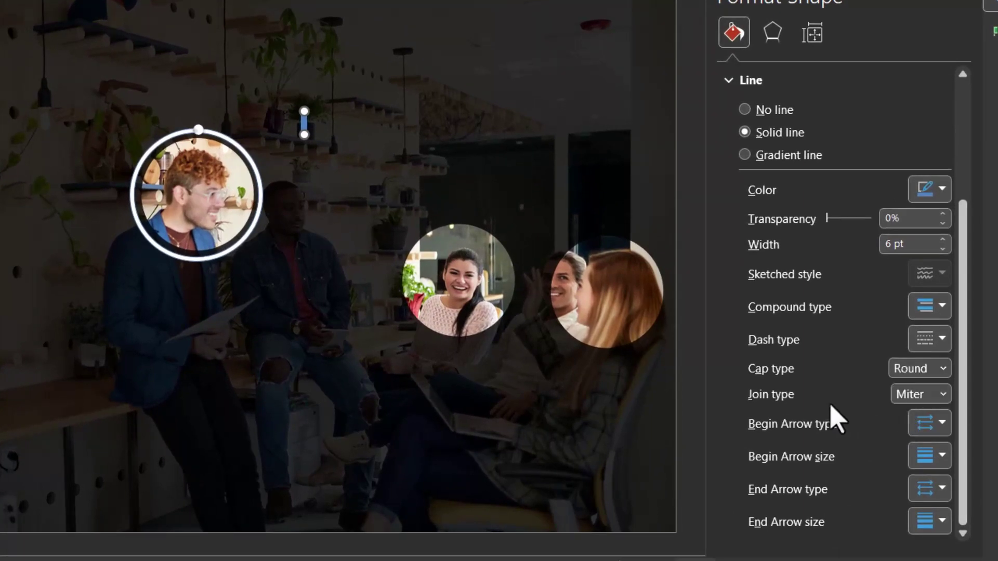
click(913, 396)
click(918, 419)
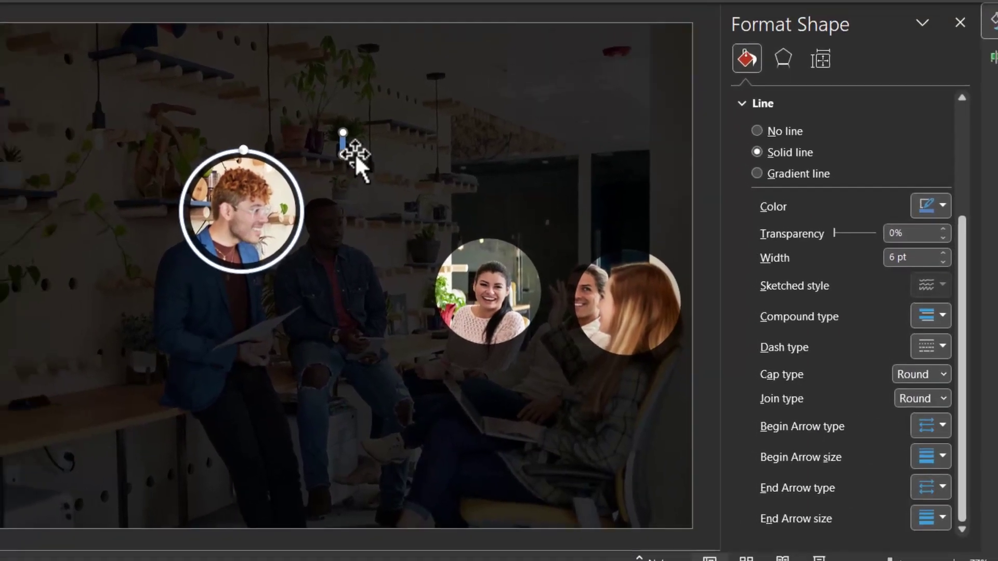
click(343, 78)
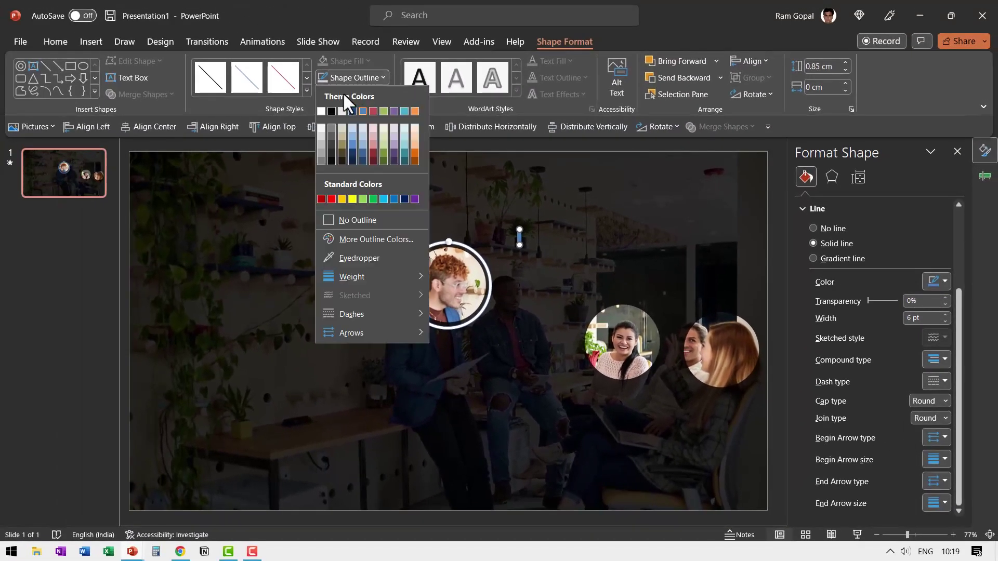
click(321, 111)
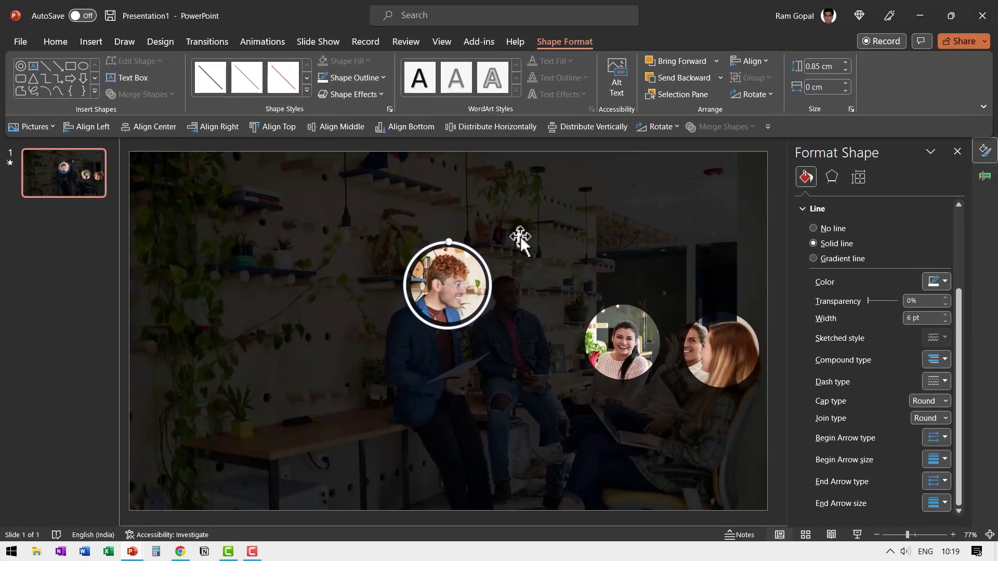
Move the line to the ring's top and add a rotated, stretched horizontal copy as a bar.
drag(520, 236, 448, 232)
drag(451, 238, 456, 235)
click(660, 127)
click(688, 148)
mouse_move(466, 239)
mouse_down()
mouse_move(557, 239)
mouse_move(462, 221)
mouse_up()
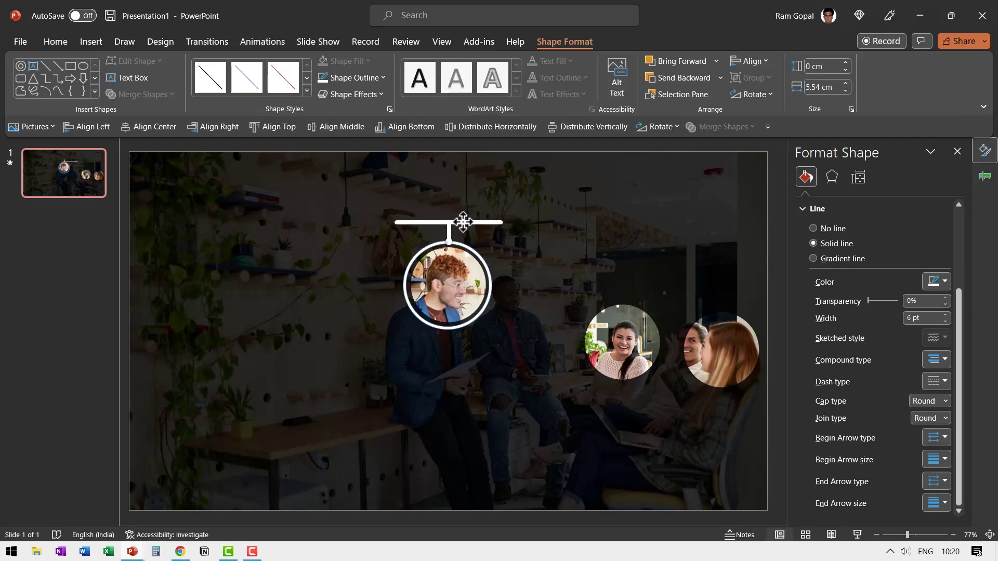
click(463, 222)
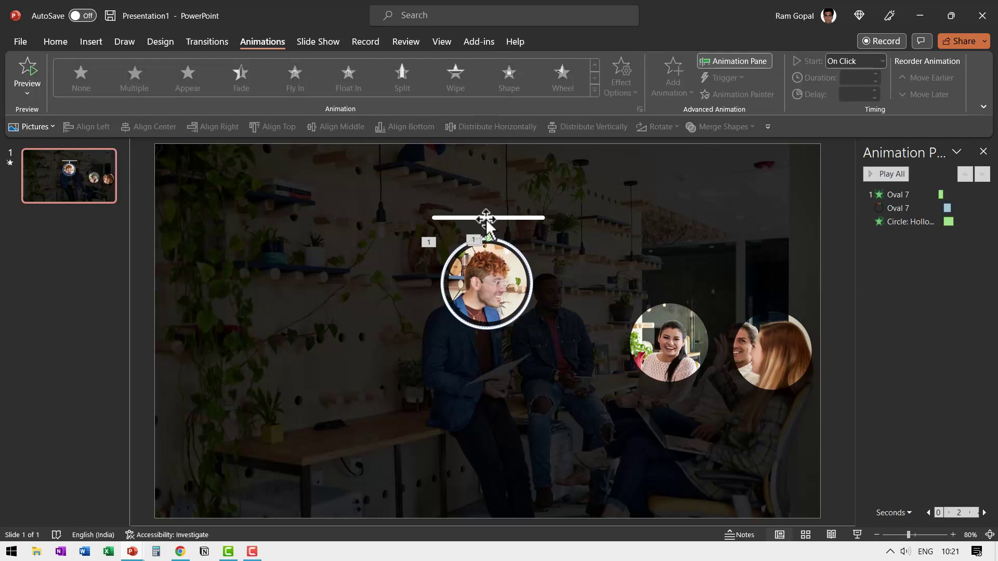
Place the vertical line between the bar and ring, and bring Oval 7 to the front.
drag(485, 218, 486, 241)
click(488, 224)
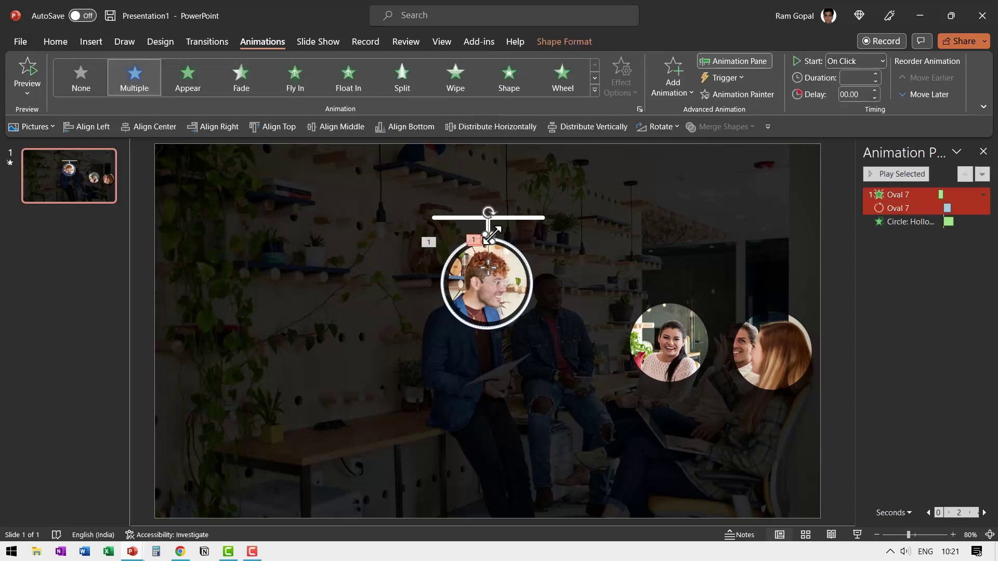
right_click(488, 218)
click(530, 313)
Give Oval 7 a Float Out exit floating upward.
click(661, 84)
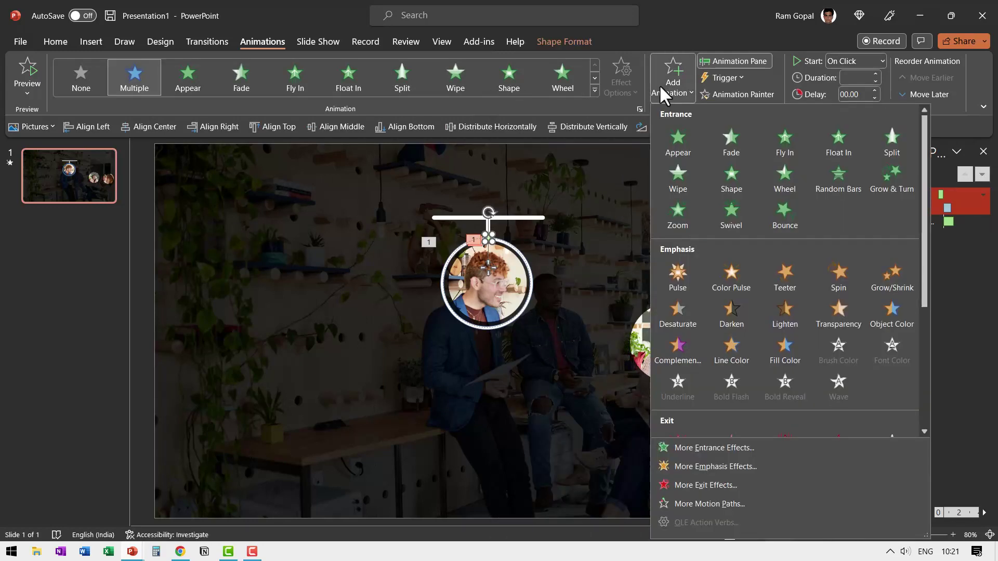
scroll(727, 307, down, 4)
click(826, 247)
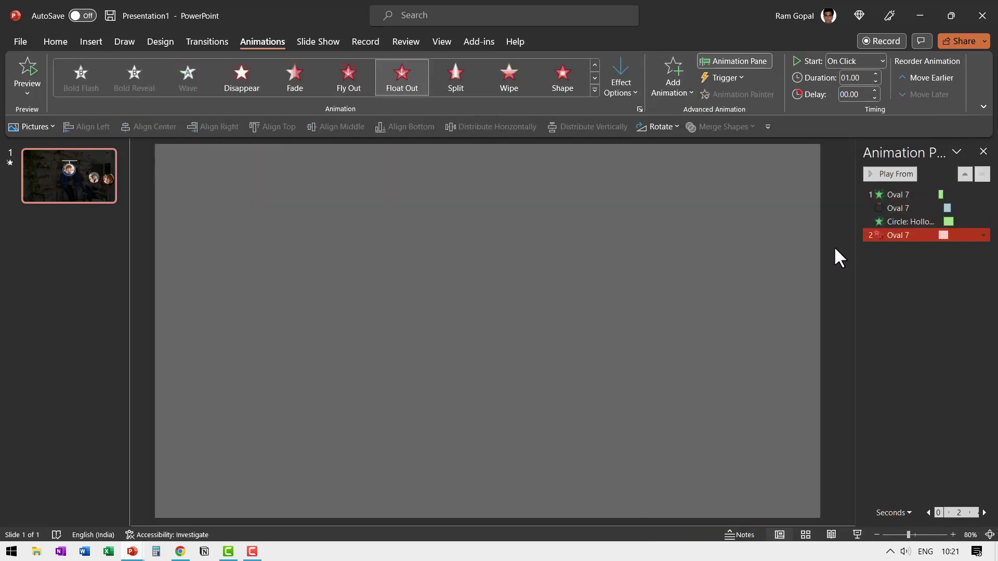
click(621, 82)
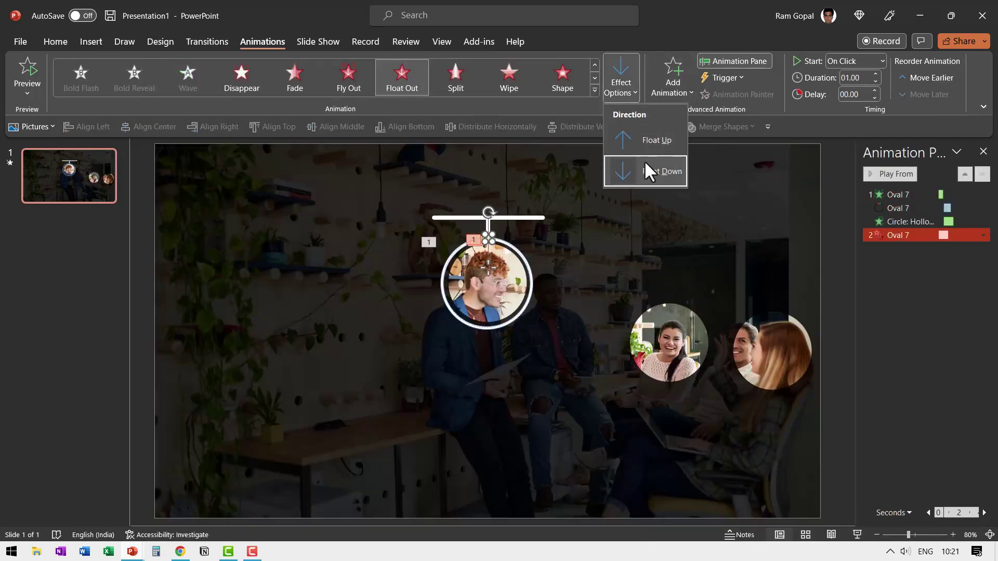
click(648, 147)
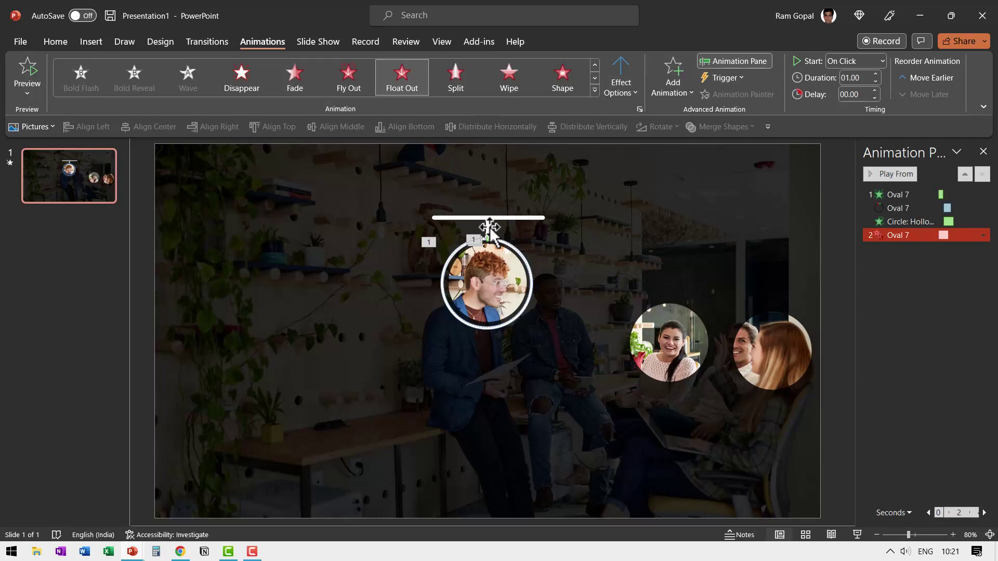
Give the connecting line a Wipe entrance starting With Previous.
click(490, 227)
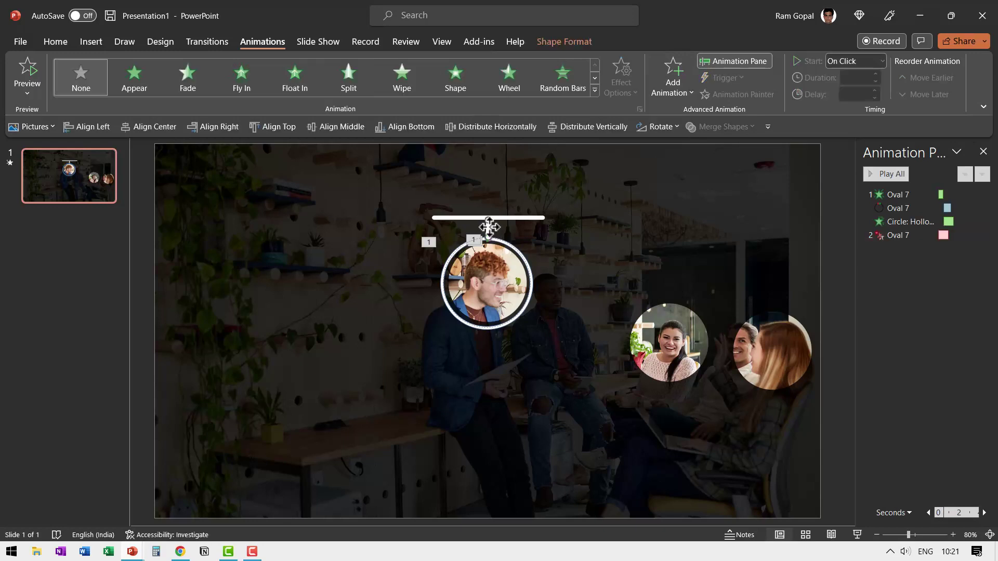
click(402, 80)
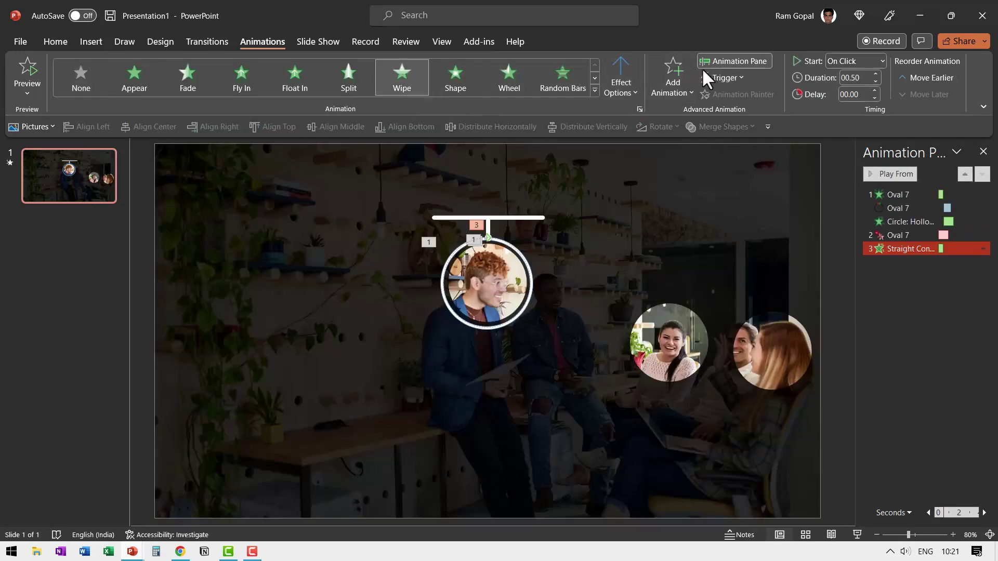
click(848, 55)
click(848, 88)
Set Oval 7's exit to a 0.5-second duration starting After Previous.
click(904, 235)
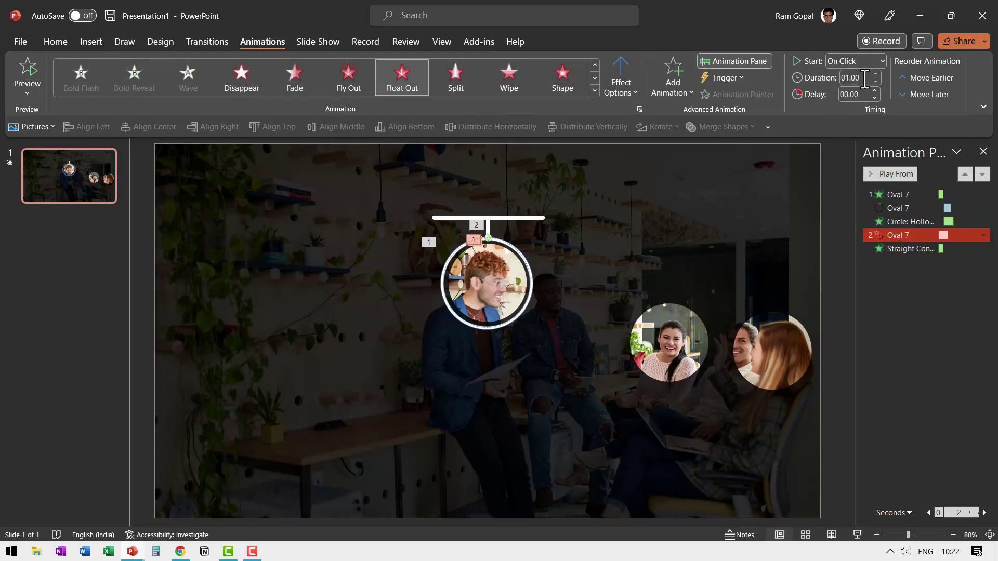
click(867, 77)
key(Return)
click(895, 236)
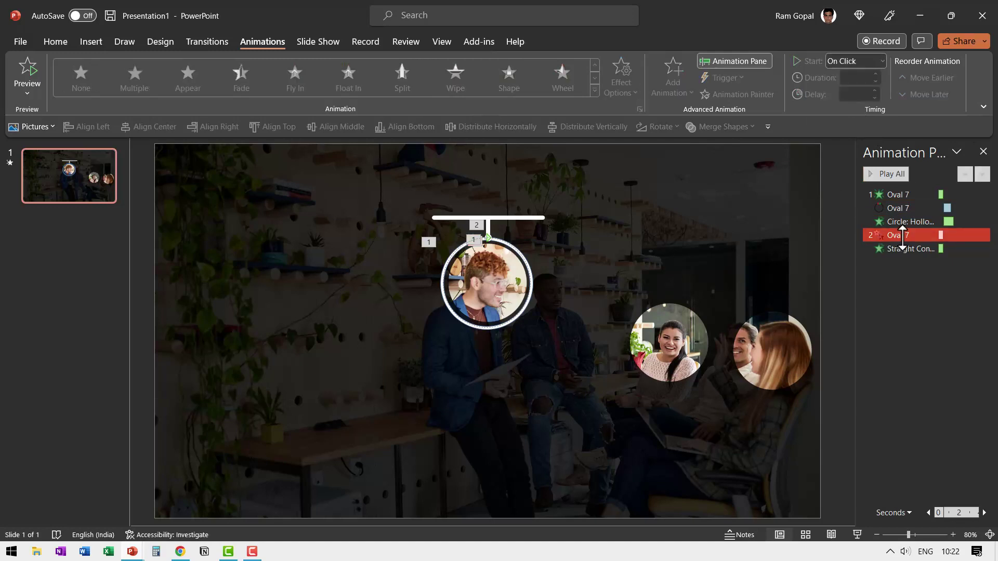
click(856, 77)
click(862, 61)
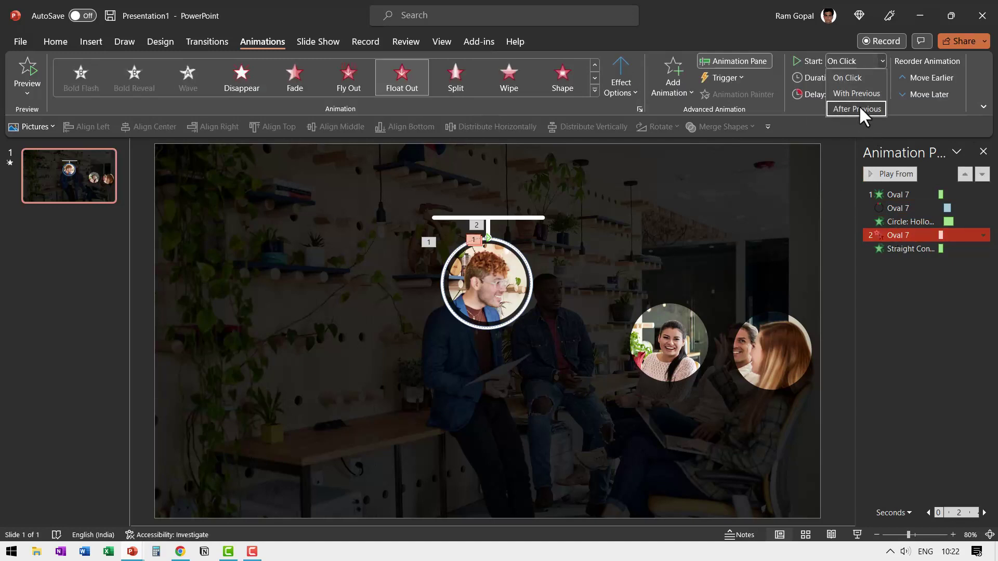
click(862, 111)
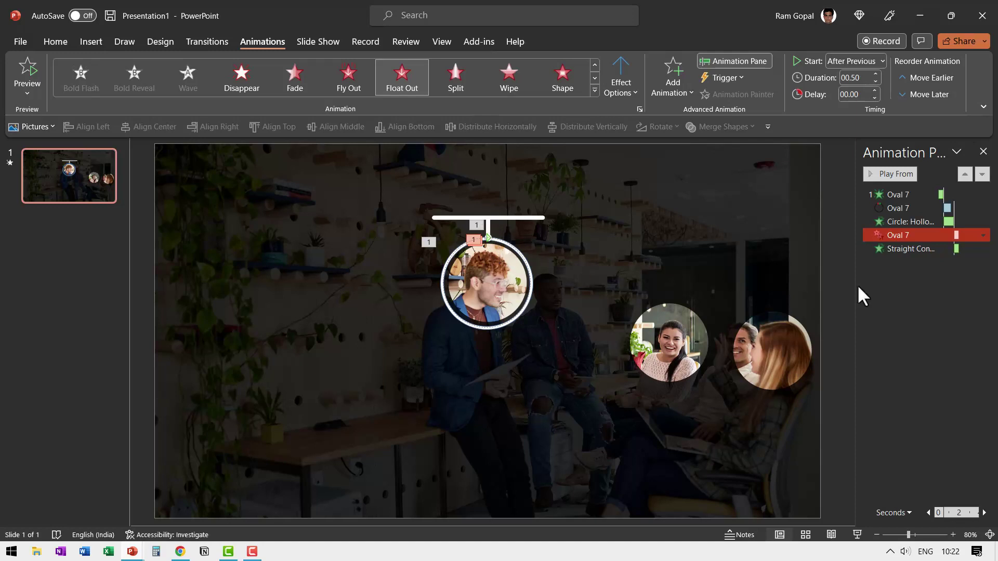
click(541, 219)
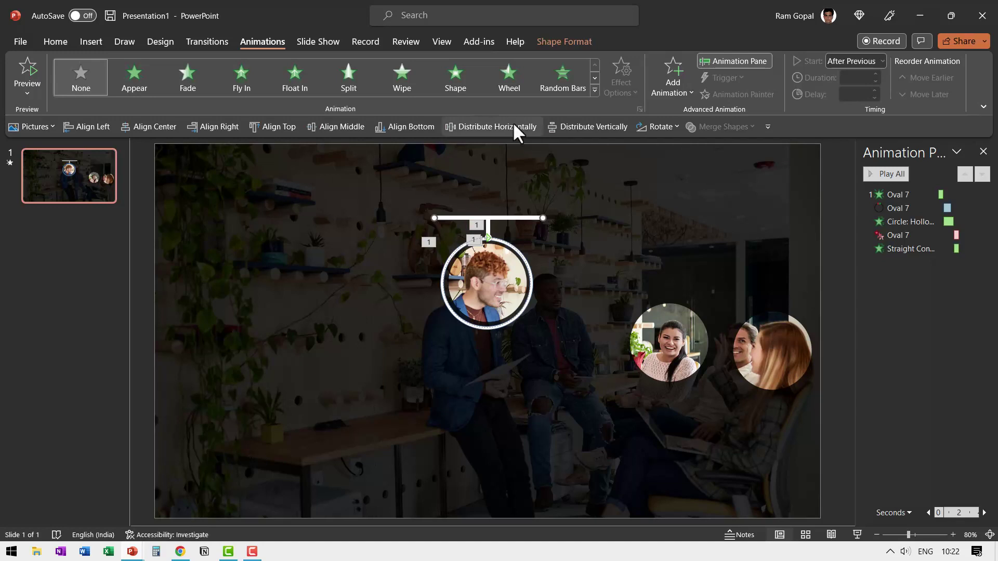
Give the horizontal line a Vertical Out Split entrance After Previous, then preview the slideshow.
click(596, 90)
click(292, 158)
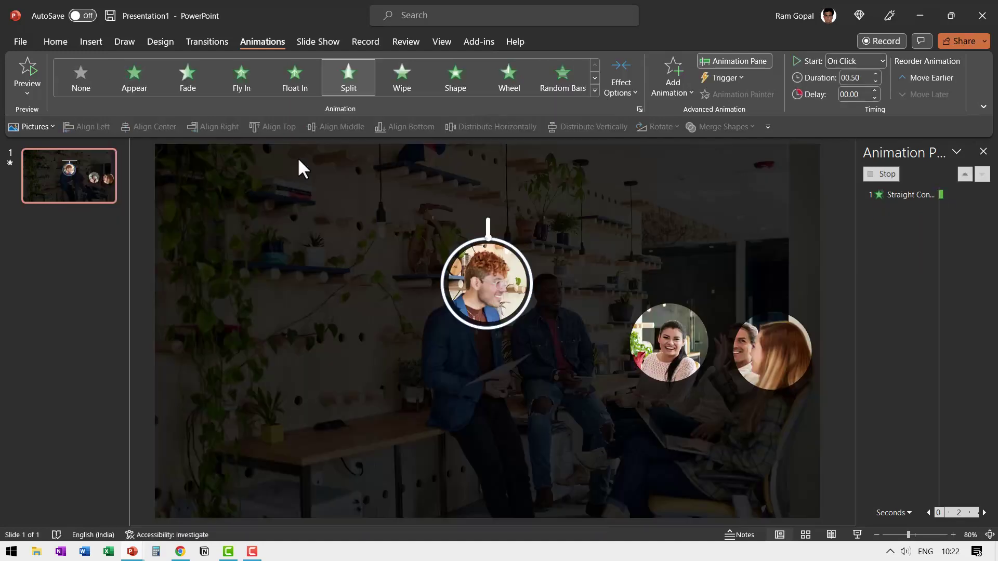
click(617, 84)
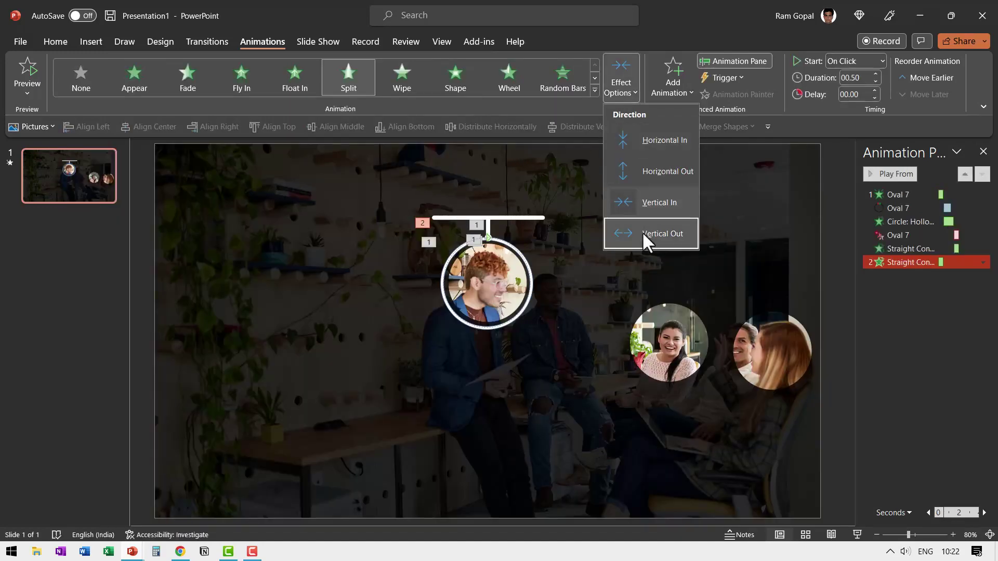
click(657, 236)
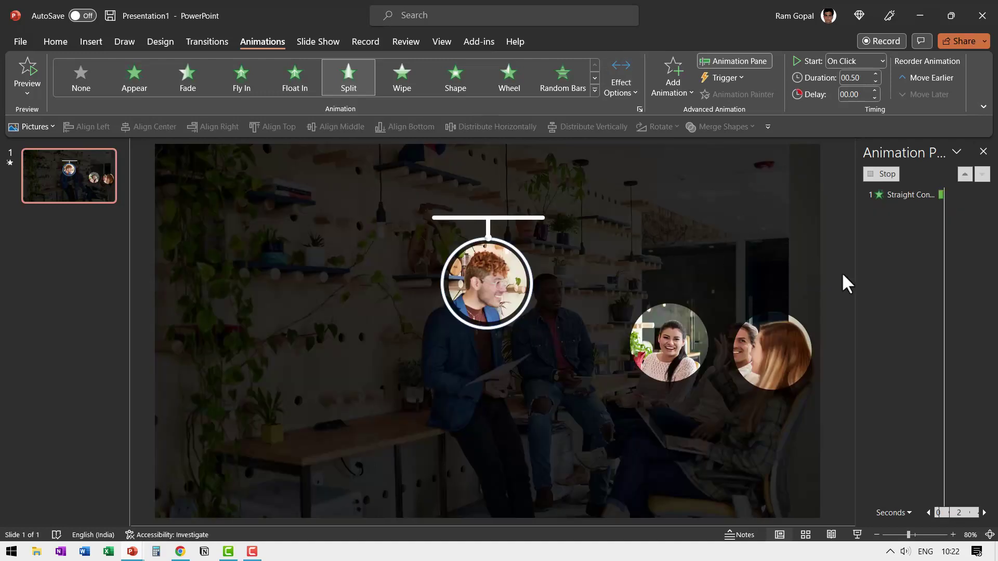
click(855, 63)
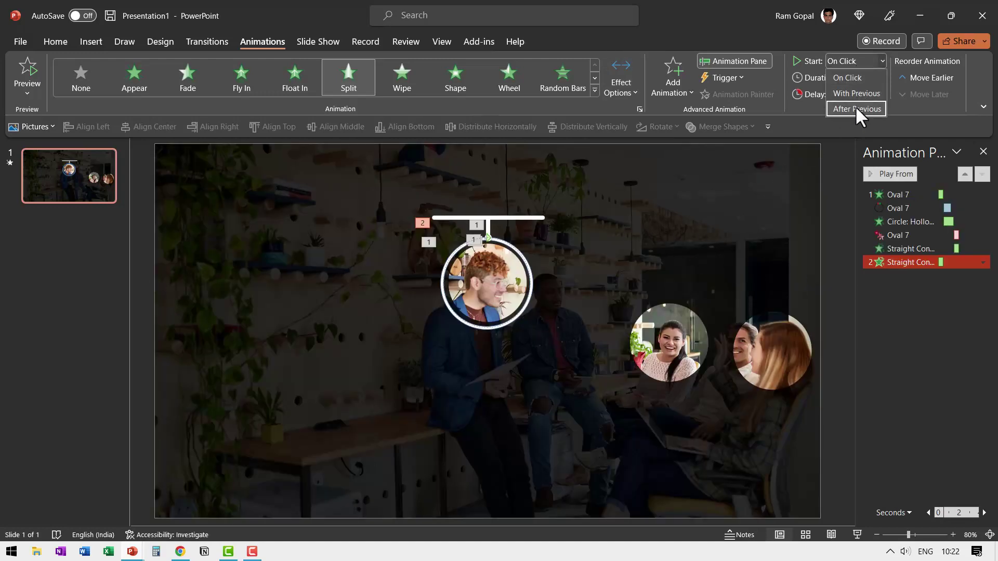
click(855, 105)
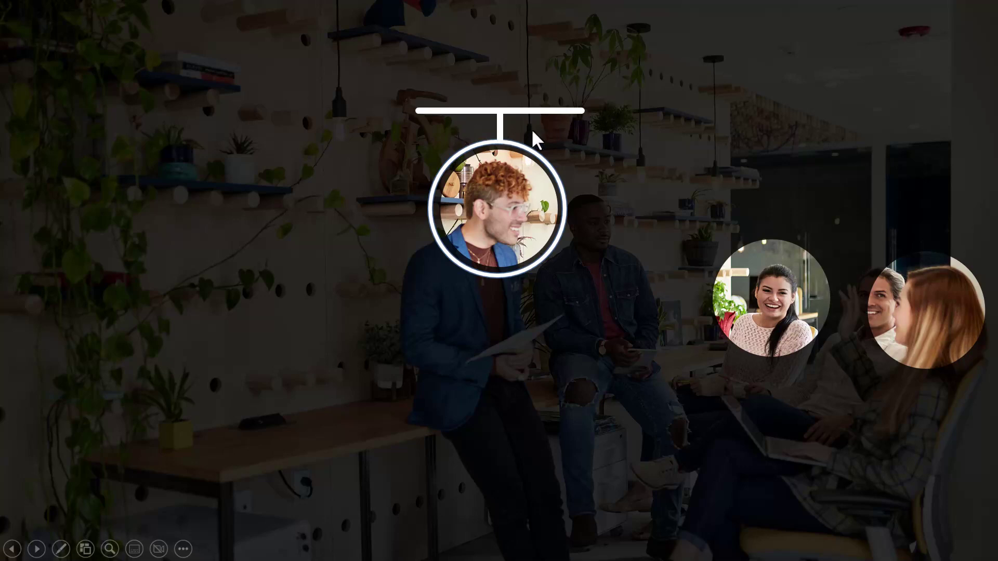
key(Escape)
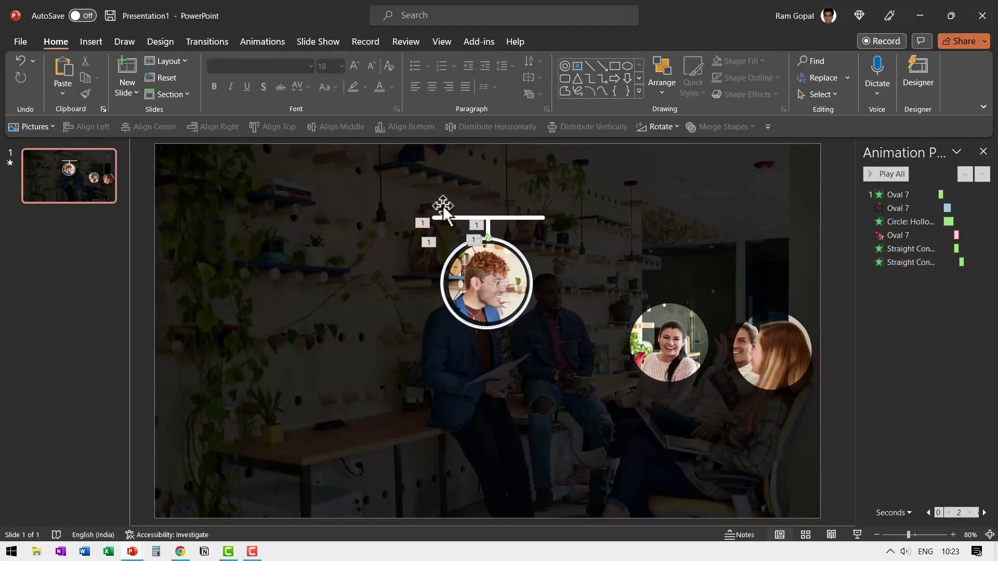
Add a white 'David' label in Tw Cen MT Condensed Extra Bold 28 pt above the line.
click(576, 67)
click(141, 221)
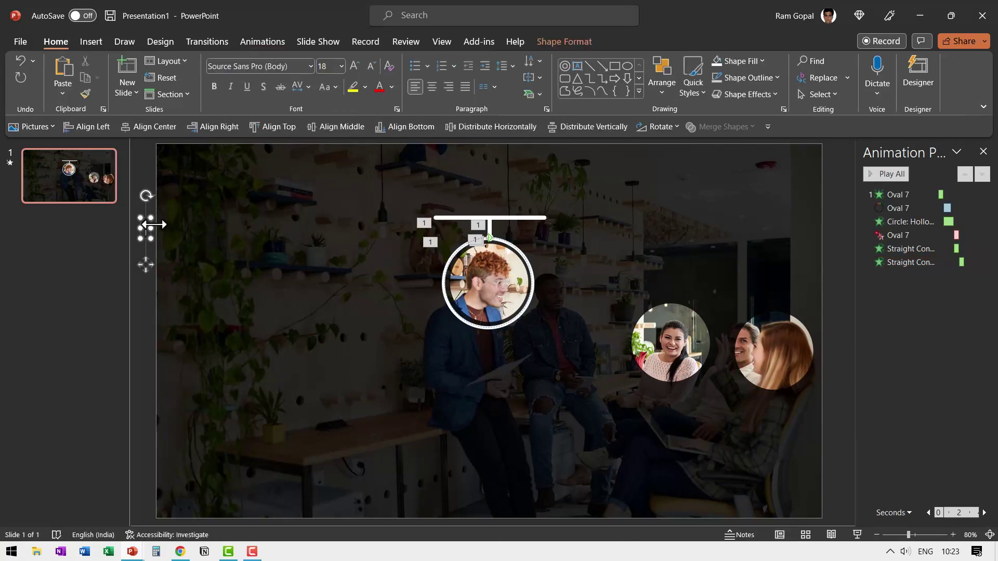
text(David)
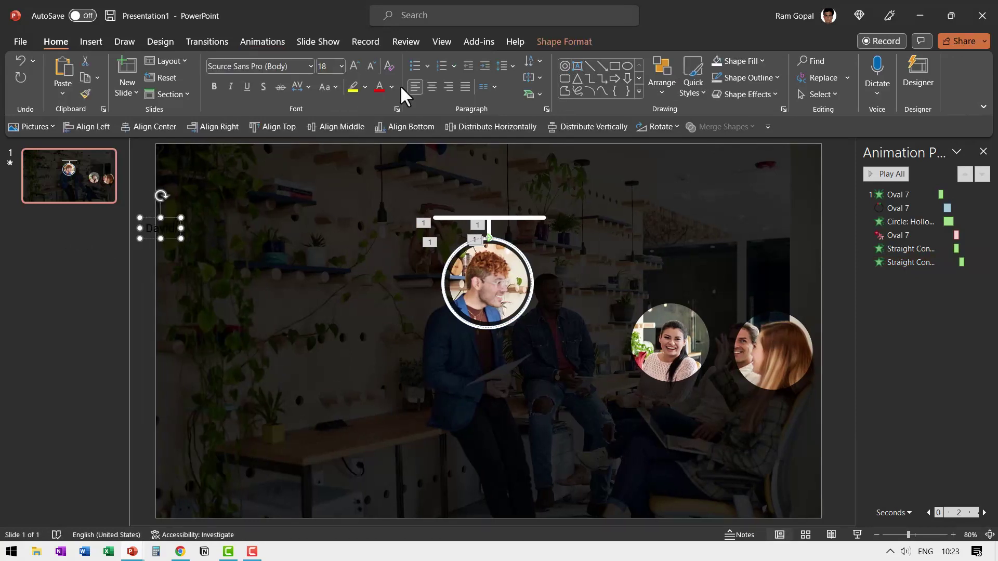
click(391, 87)
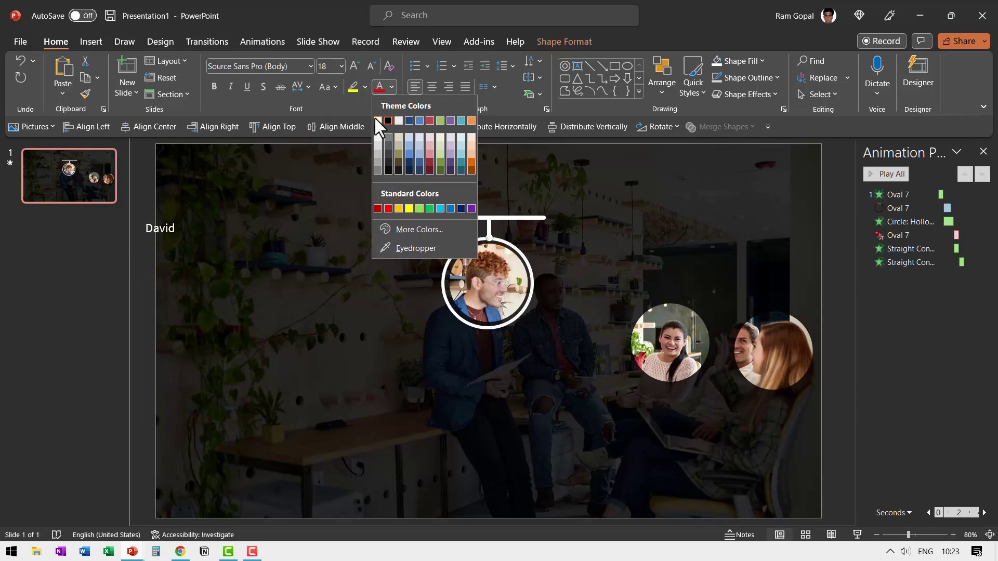
click(373, 117)
click(311, 65)
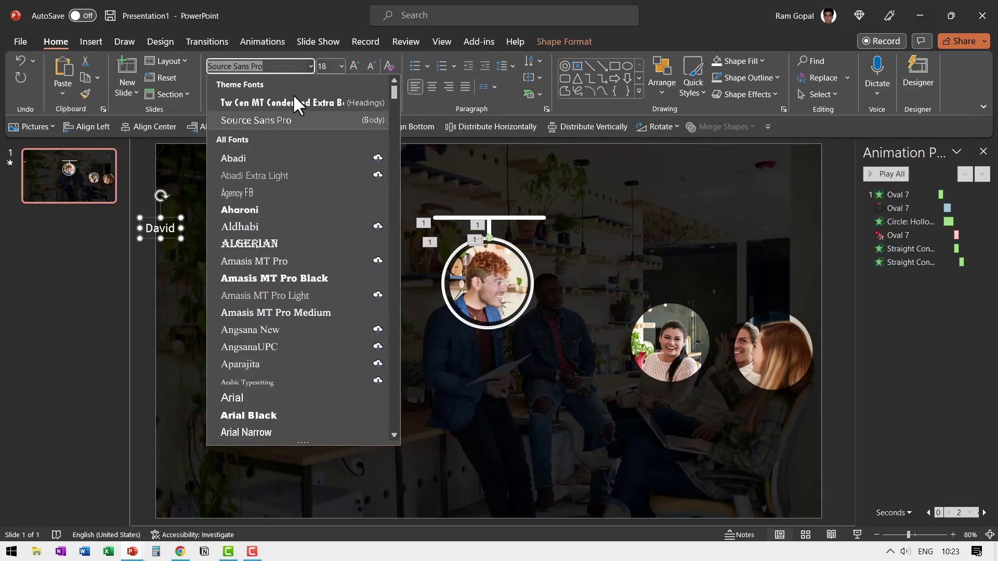
click(290, 98)
click(354, 66)
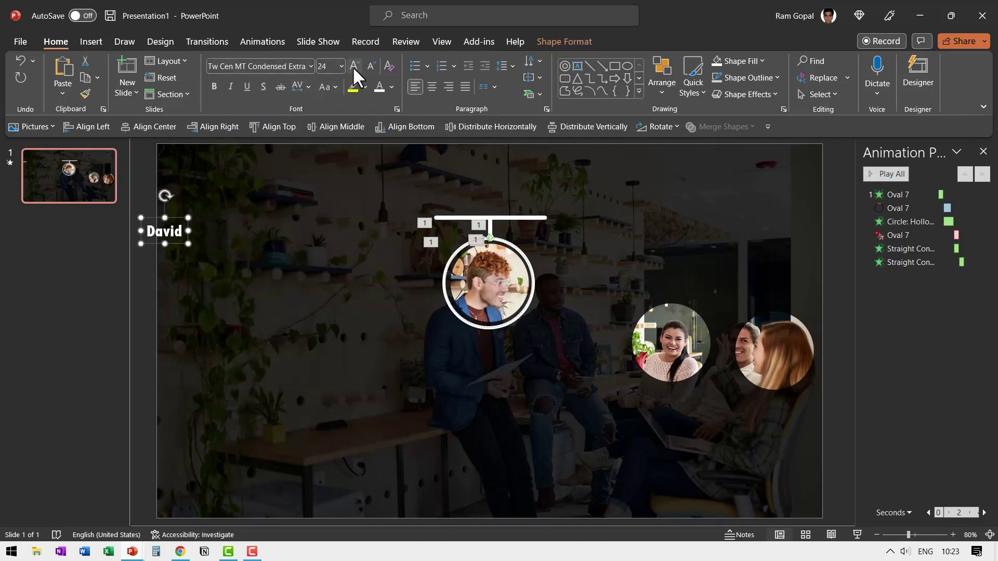
click(354, 66)
drag(185, 222, 500, 196)
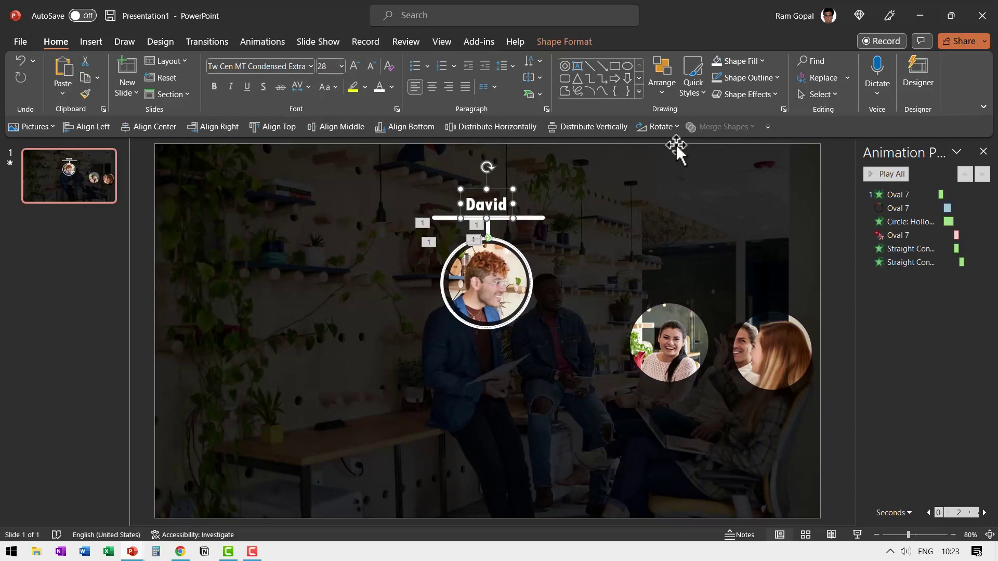
Give the David label a Fade entrance starting With Previous.
click(281, 41)
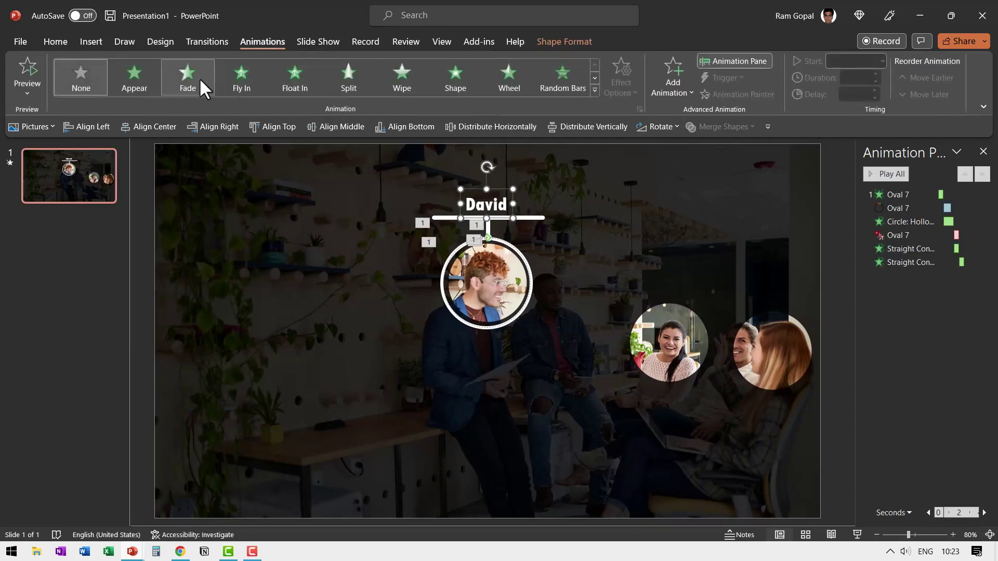
click(188, 79)
click(852, 61)
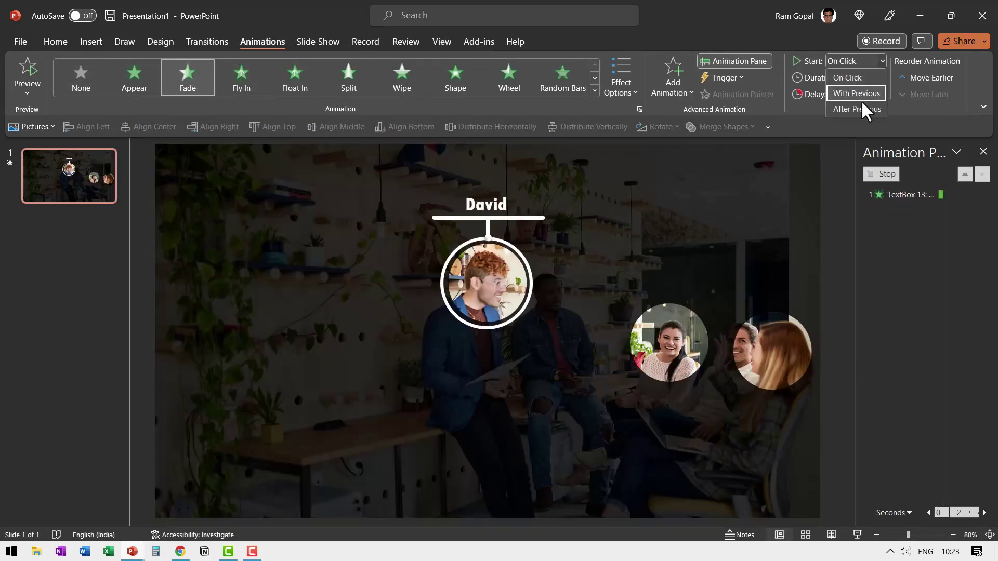
click(865, 94)
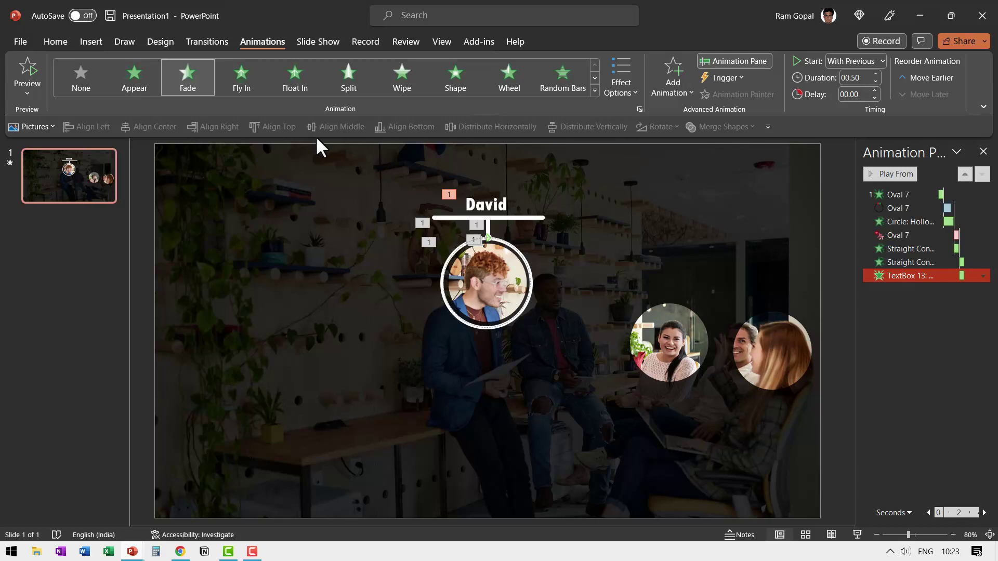
Copy and paste David's ring, line and label group.
drag(317, 139, 620, 366)
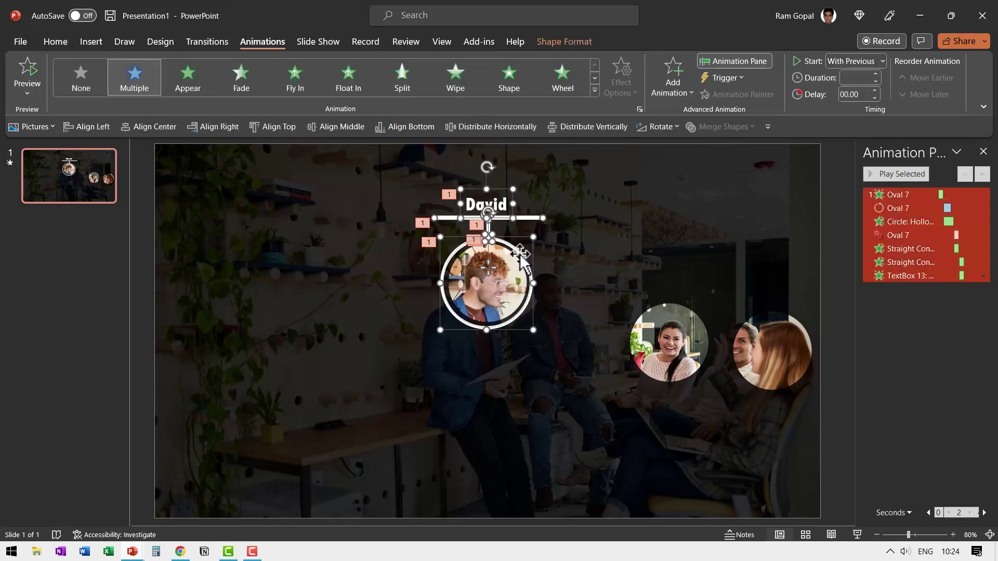
key(Escape)
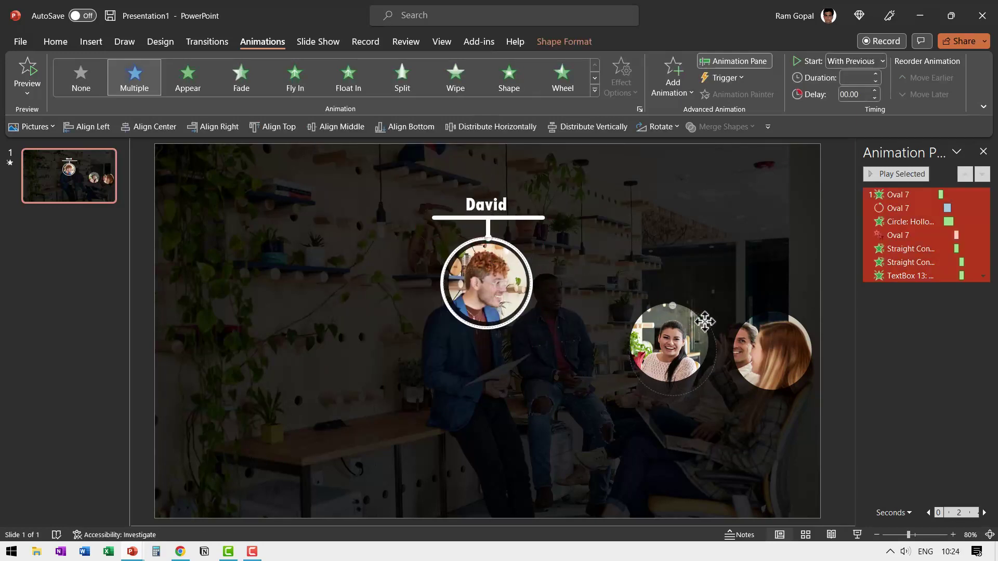
key(ctrl+v)
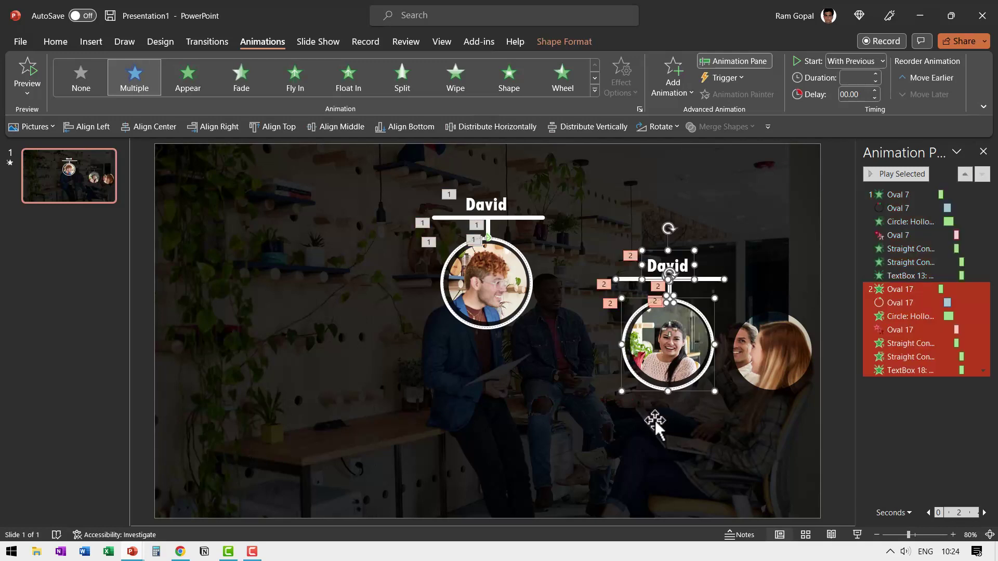
Relabel the copy 'Teena' and nudge the group onto the woman's face.
click(658, 267)
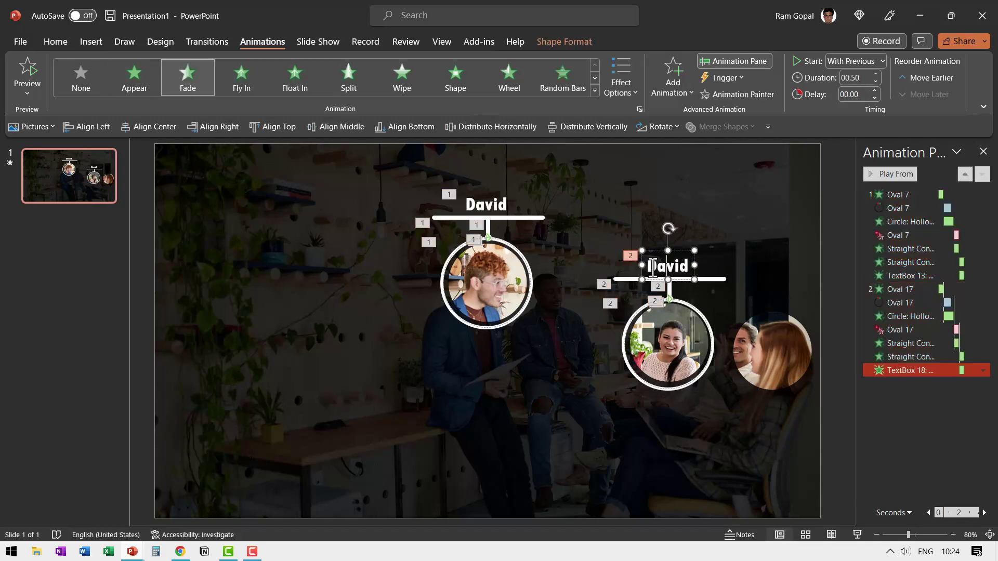
double_click(653, 267)
text(T)
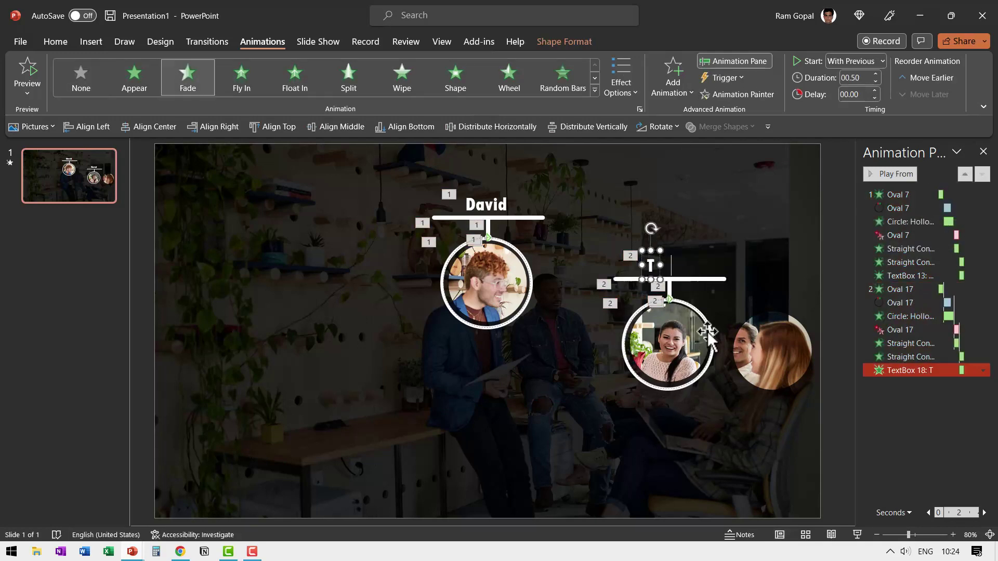
text(eena)
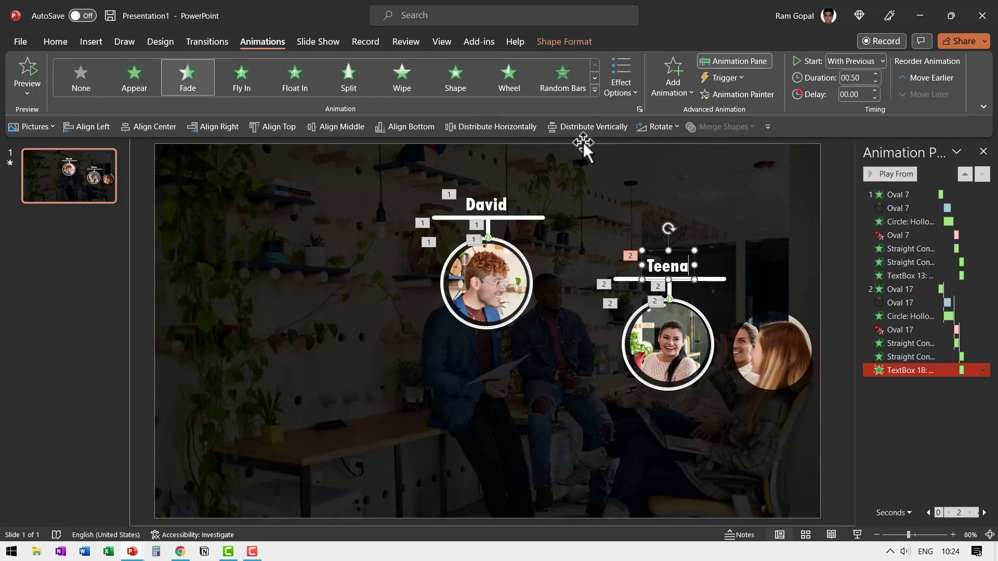
drag(834, 452, 576, 201)
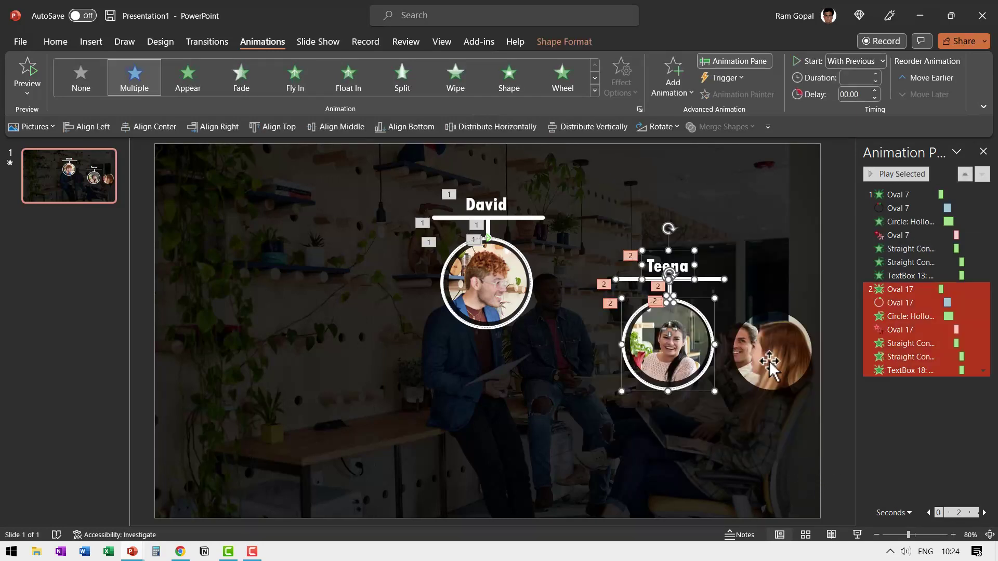
key(Up)
key(Up)
key(Right)
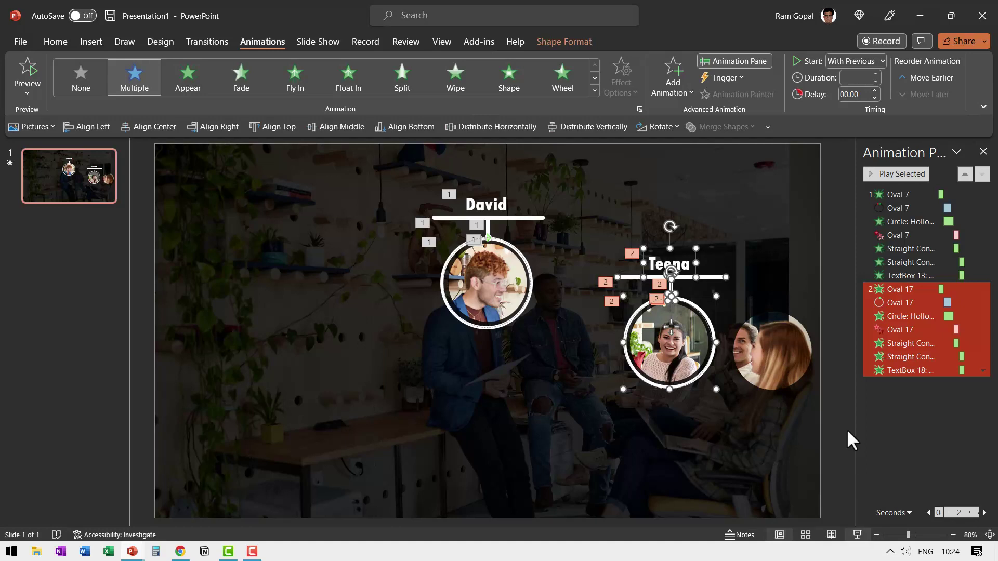
click(837, 290)
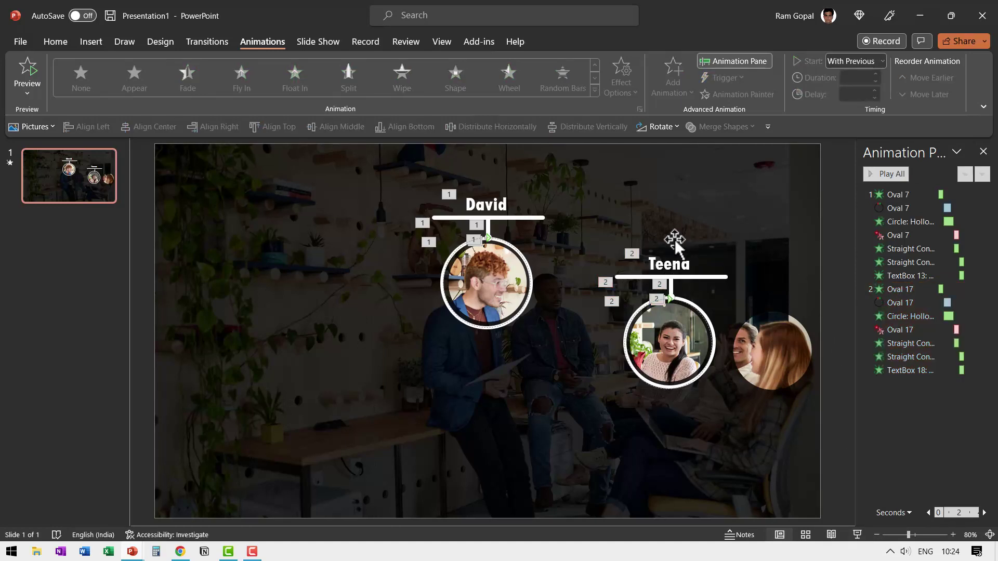
Give the dark overlay a Fade entrance and move it to the top of the Animation Pane.
click(582, 183)
click(188, 80)
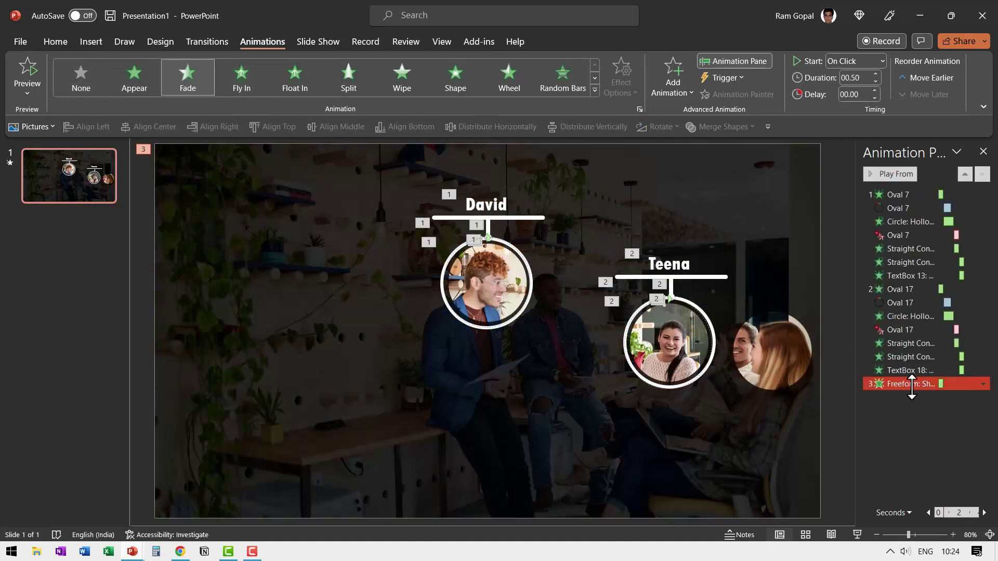
drag(912, 387, 924, 195)
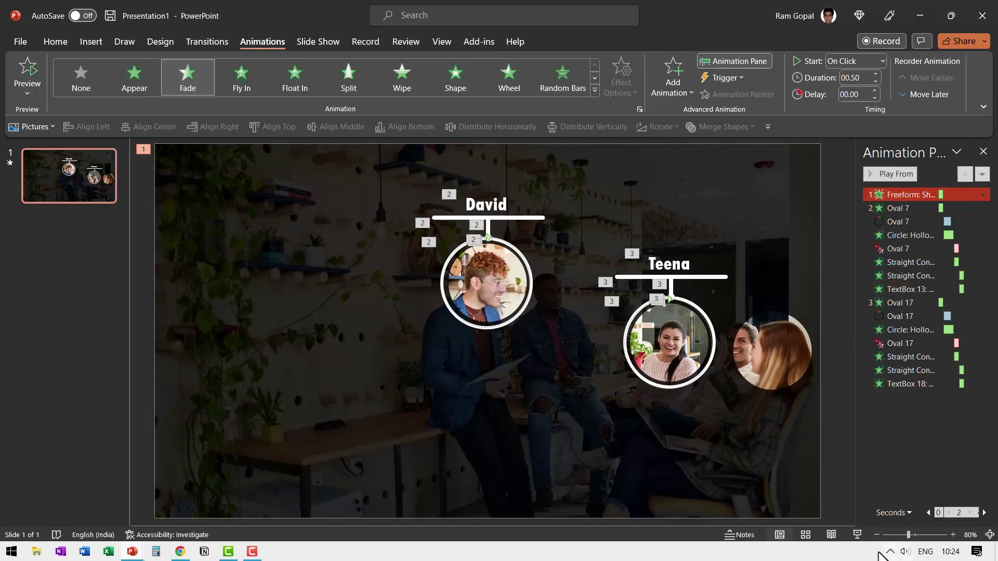